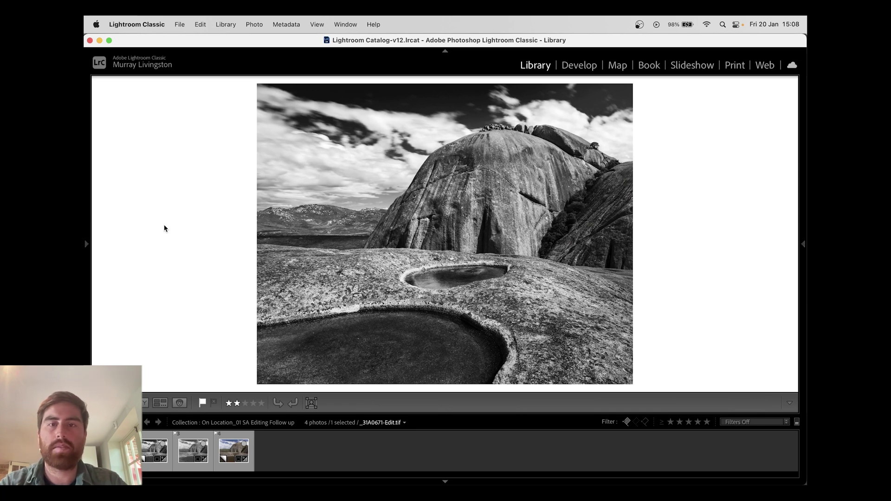
# Step: Compare the rock dome photo's four versions, from the colour copy through the black-and-white edits to the final TIFF
pyautogui.press('g')
pyautogui.click(449, 350)
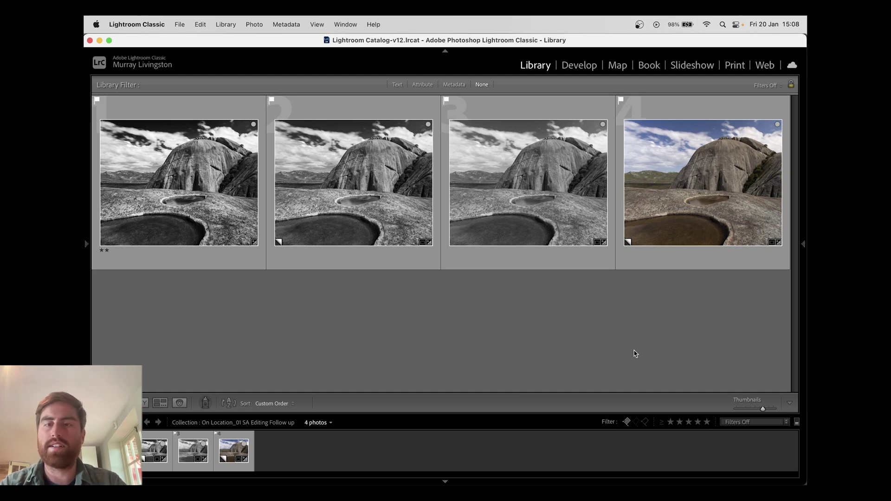
pyautogui.doubleClick(624, 258)
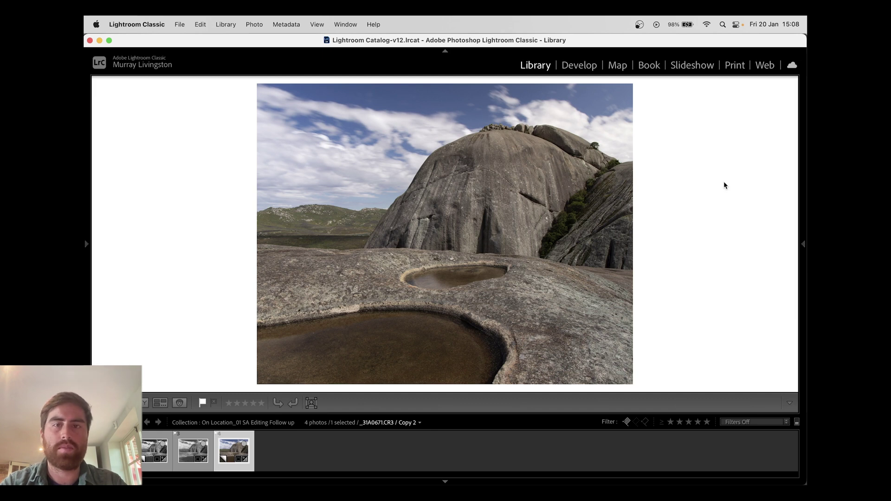
pyautogui.press('Left')
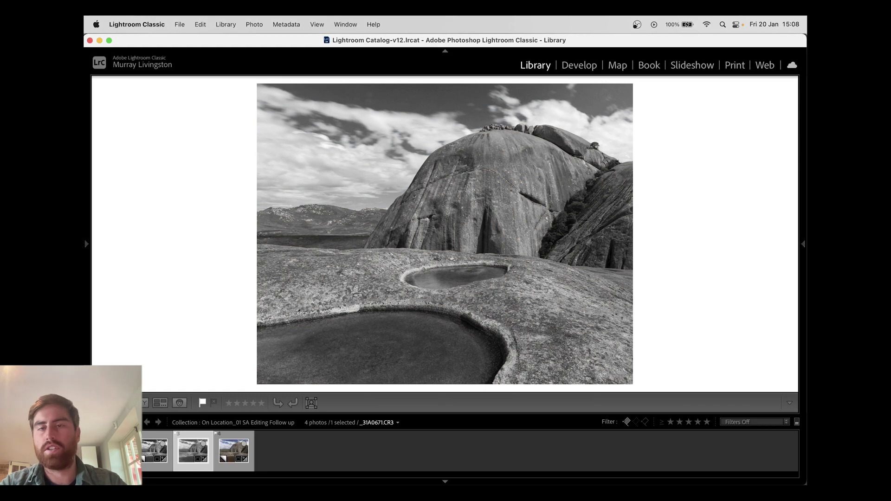
pyautogui.press('Left')
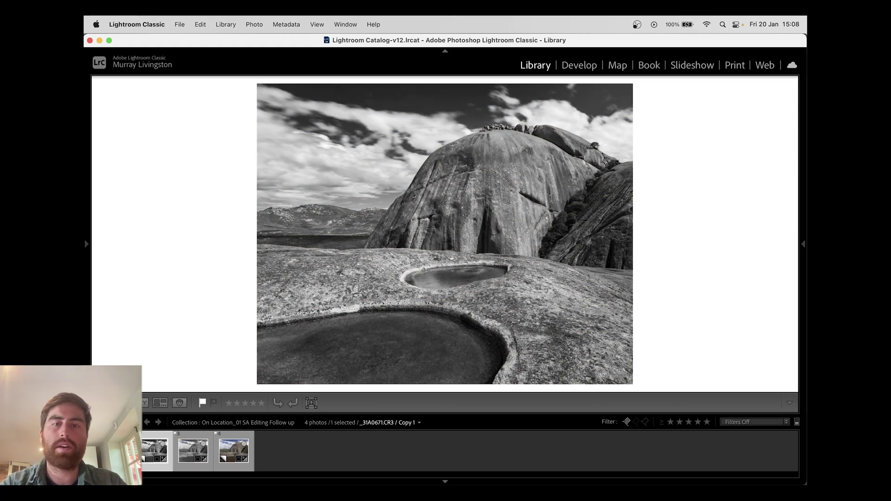
pyautogui.press('Left')
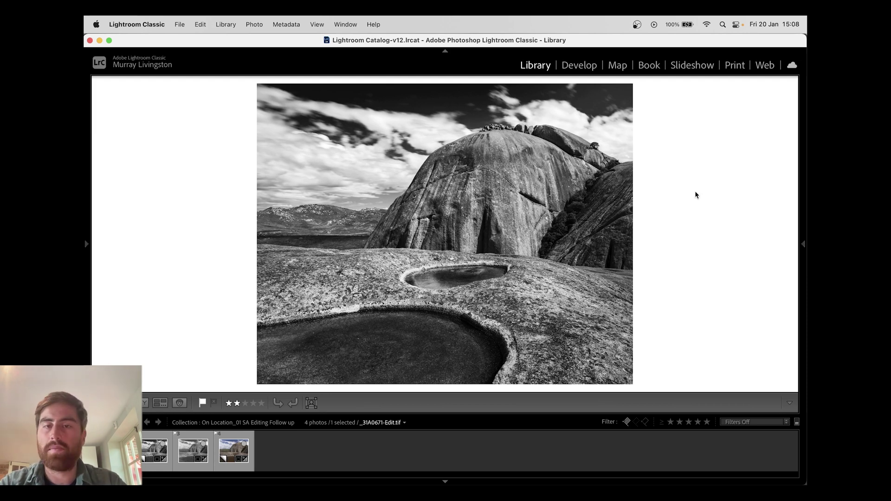
pyautogui.press('g')
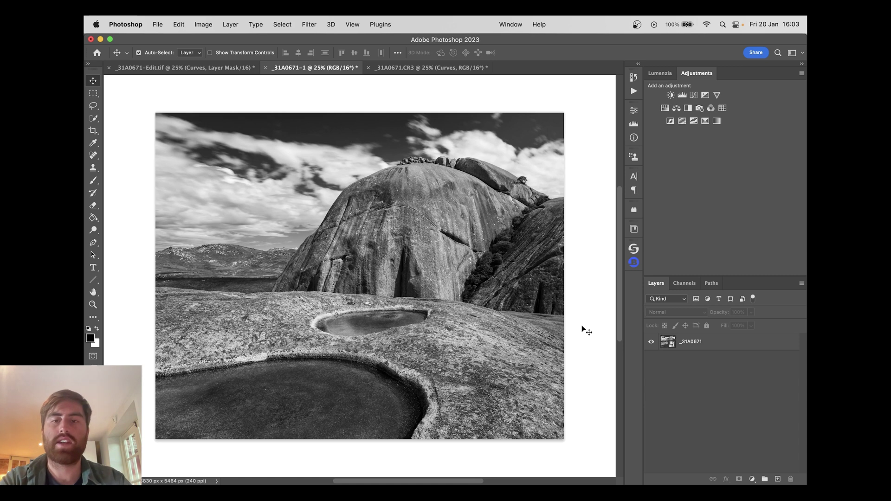
# Step: Examine the black-and-white photo as a whole with the interface panels hidden, and restore the working view
pyautogui.press('Tab')
pyautogui.press('super+minus')
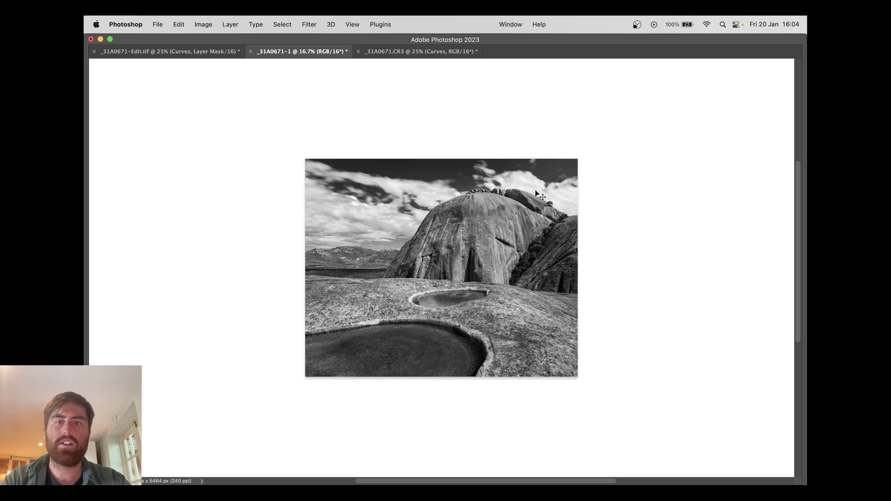
pyautogui.press('Tab')
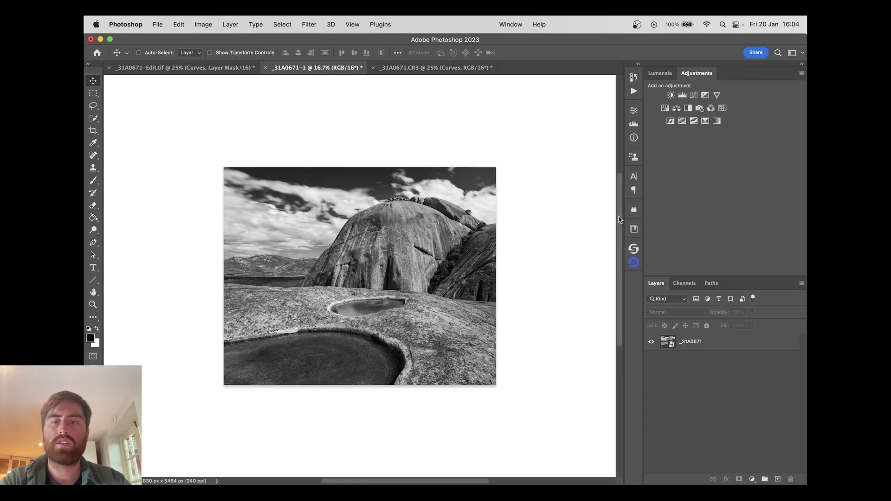
pyautogui.press('super+0')
pyautogui.press('super+minus')
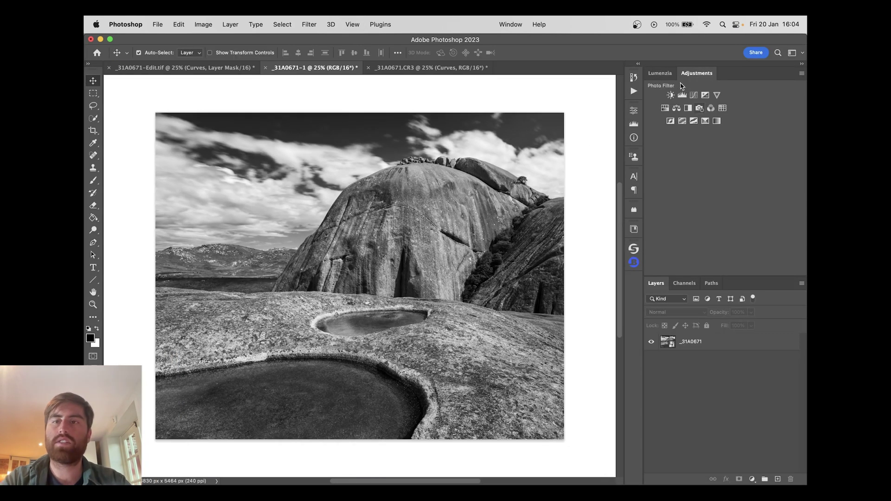
pyautogui.click(694, 95)
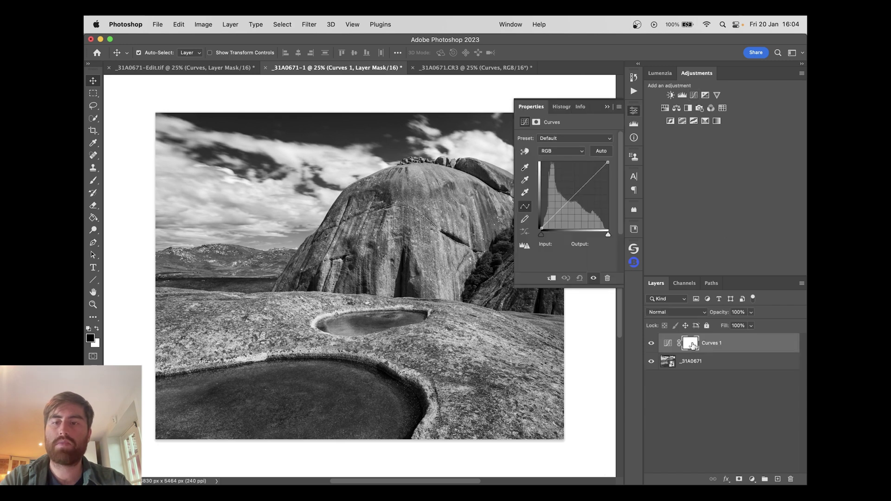
pyautogui.press('super+z')
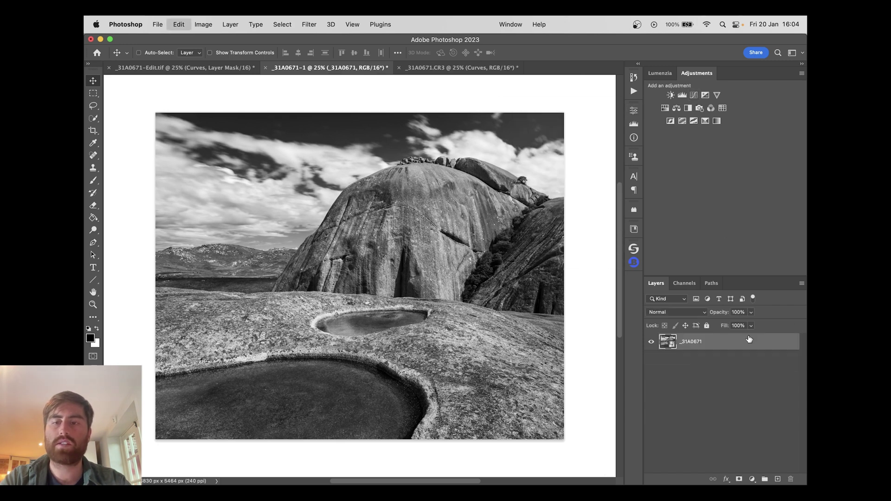
pyautogui.press('l')
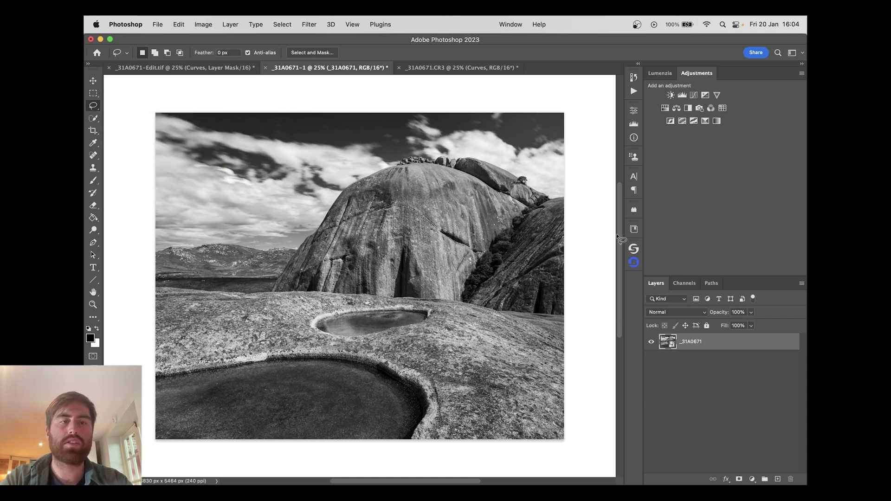
# Step: Add a Curves adjustment and limit it to the foreground rock with a short black-to-white linear gradient on its mask
pyautogui.click(694, 95)
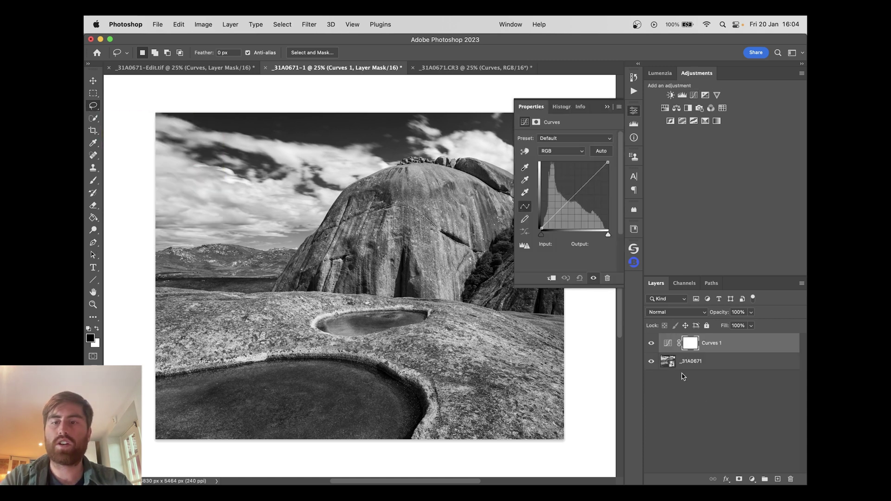
pyautogui.click(690, 343)
pyautogui.click(93, 217)
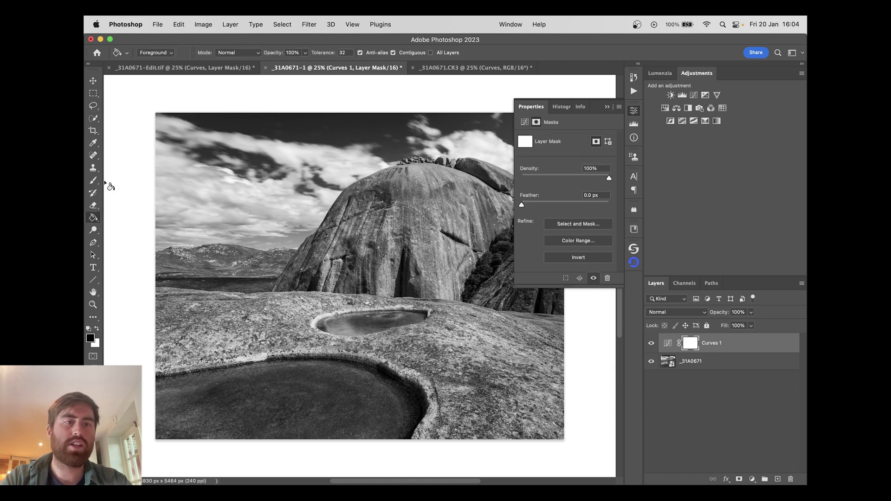
pyautogui.rightClick(93, 219)
pyautogui.click(123, 217)
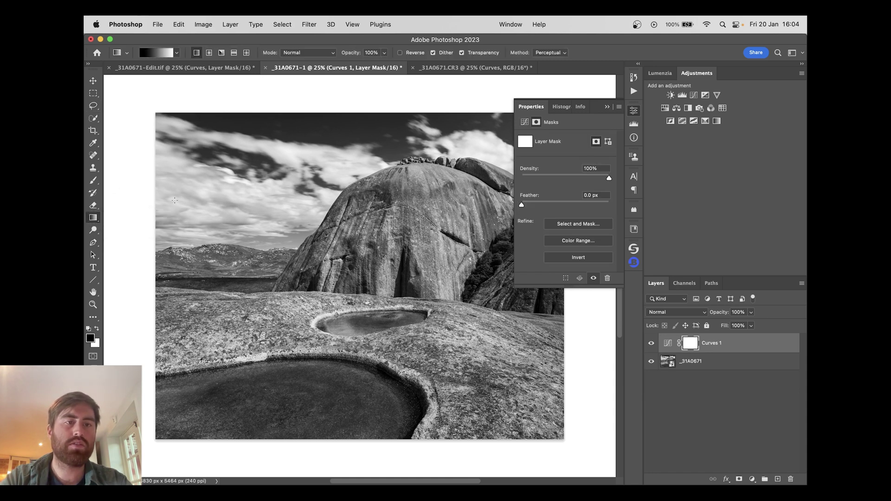
pyautogui.click(634, 110)
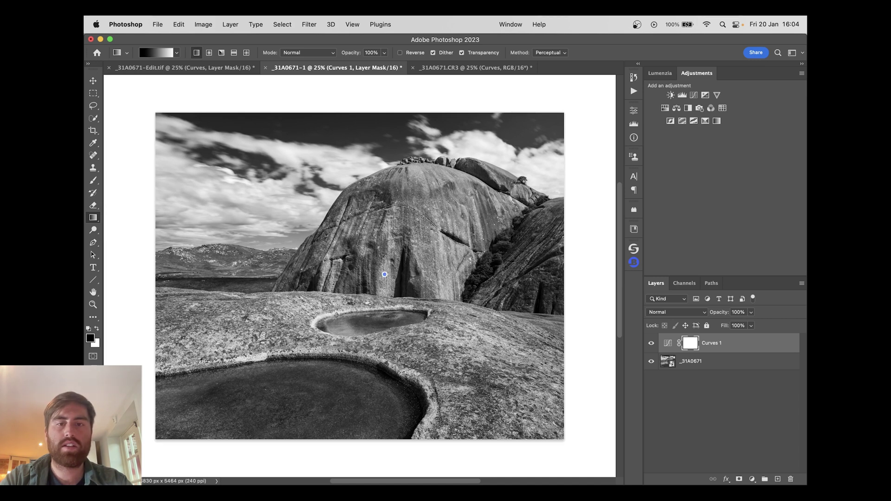
pyautogui.moveTo(385, 274); pyautogui.dragTo(381, 314)
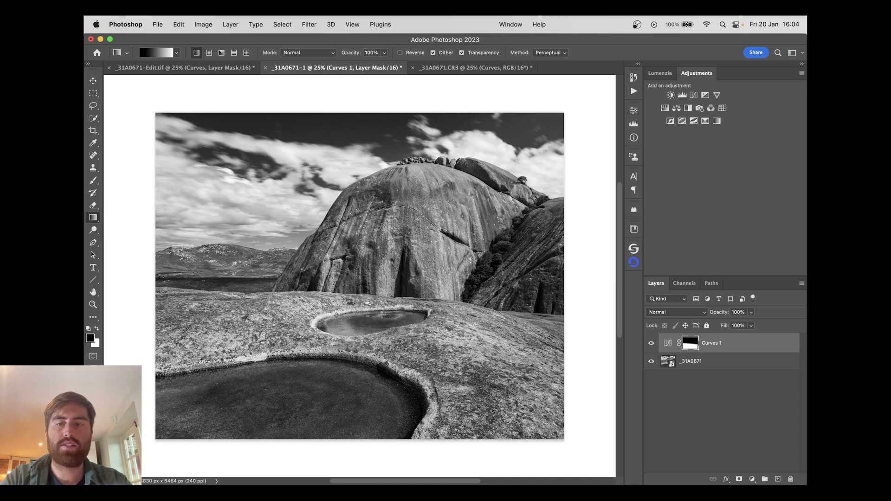
# Step: Inspect the foreground Curves mask alone and as a colour overlay on the photo, and return to the normal view
pyautogui.keyDown('alt'); pyautogui.click(694, 343); pyautogui.keyUp('alt')
pyautogui.click(668, 343)
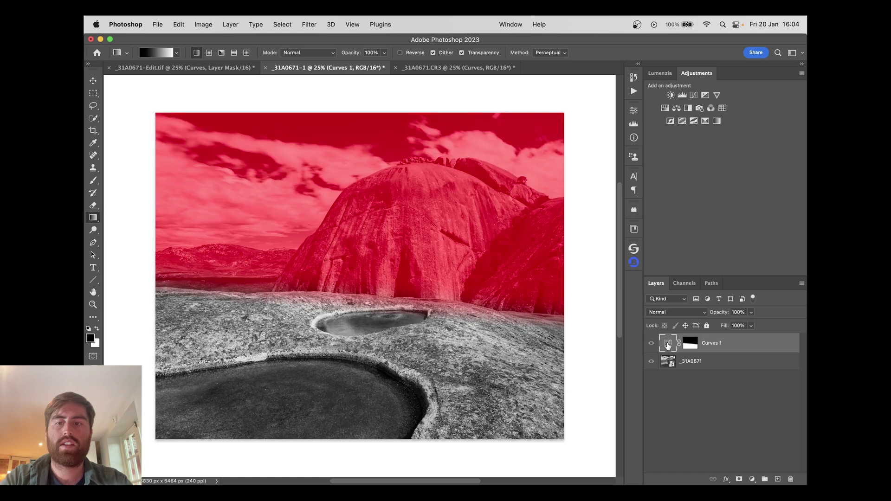
pyautogui.click(665, 363)
pyautogui.click(667, 345)
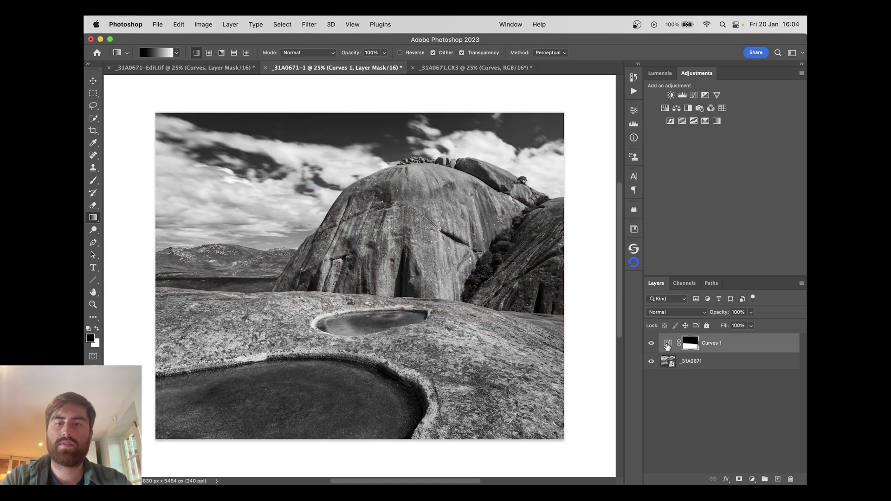
# Step: Add foreground contrast in Curves 1 with a shadow point at input 55, output 44 and a highlight point at input 162, output 171
pyautogui.doubleClick(668, 345)
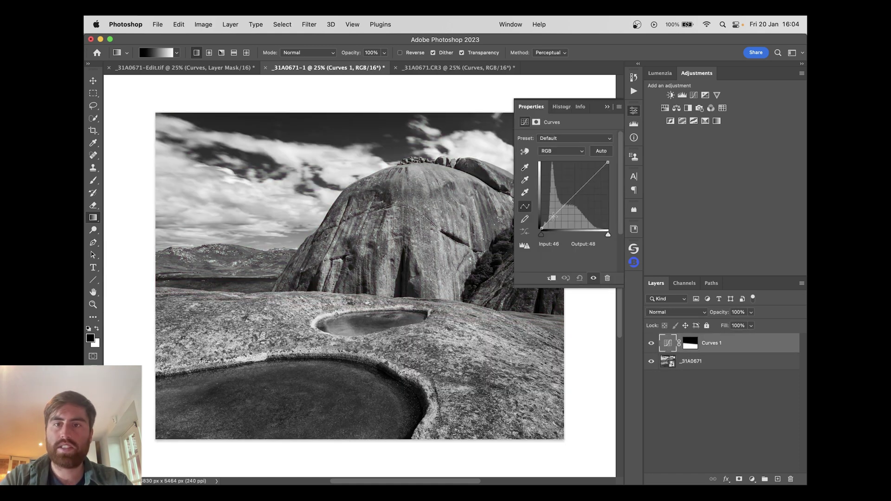
pyautogui.moveTo(556, 212); pyautogui.dragTo(557, 216)
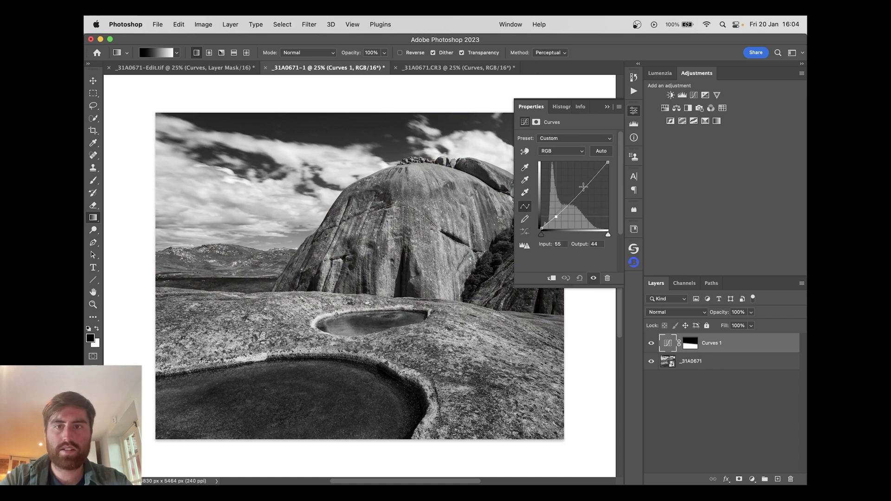
pyautogui.moveTo(583, 188); pyautogui.dragTo(584, 184)
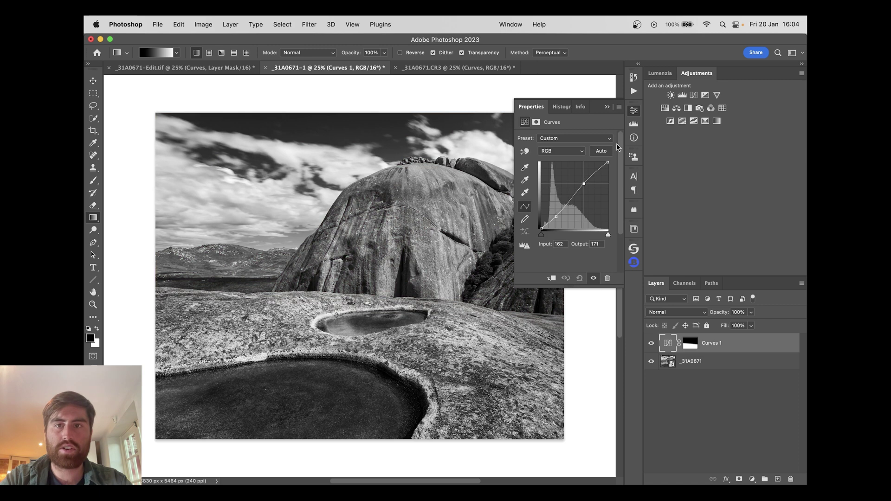
pyautogui.click(633, 110)
pyautogui.press('v')
# Step: Compare the foreground with and without the Curves 1 adjustment by toggling its visibility
pyautogui.click(652, 342)
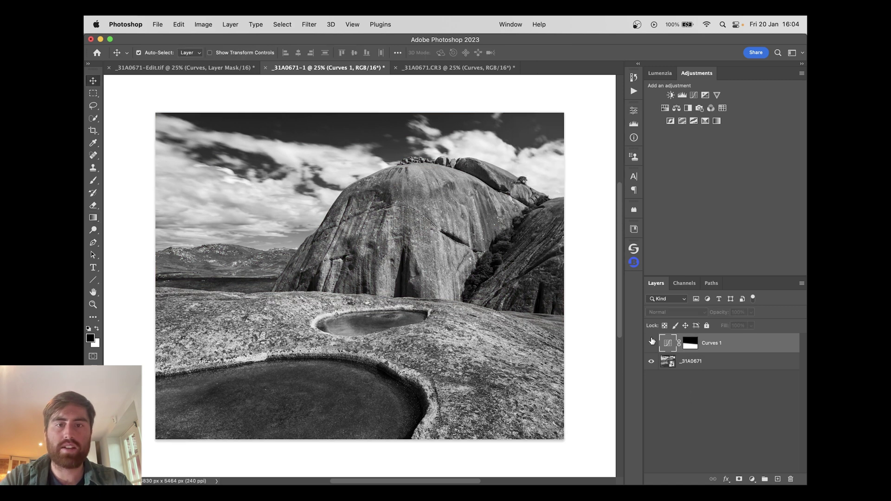
pyautogui.click(651, 342)
pyautogui.click(651, 342)
pyautogui.click(652, 343)
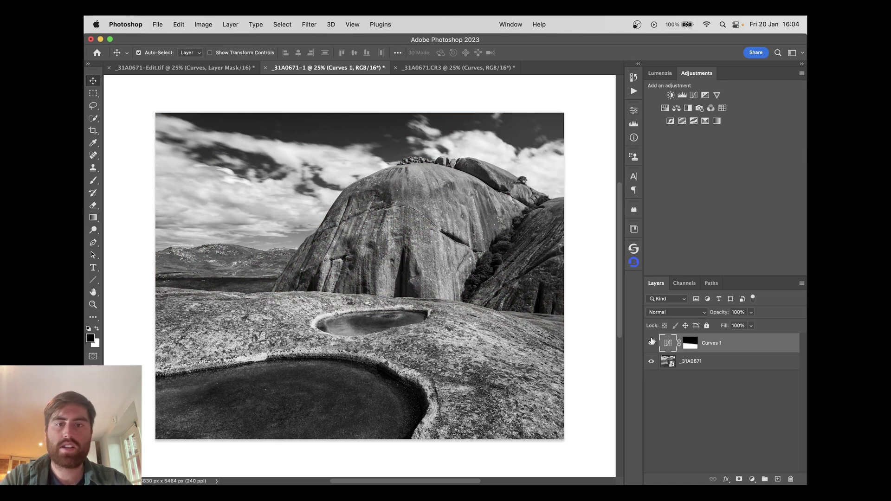
pyautogui.click(651, 342)
pyautogui.click(651, 342)
# Step: Lasso the large foreground pool along its inner edge and add a Curves adjustment masked to that selection
pyautogui.click(690, 343)
pyautogui.press('l')
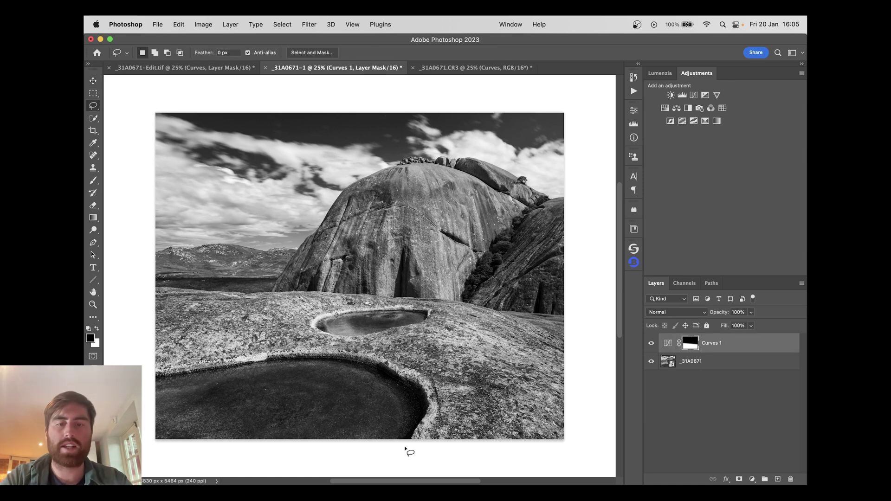
pyautogui.moveTo(404, 450)
pyautogui.mouseDown()
pyautogui.moveTo(415, 395)
pyautogui.moveTo(360, 364)
pyautogui.moveTo(286, 361)
pyautogui.moveTo(193, 377)
pyautogui.moveTo(144, 445)
pyautogui.moveTo(211, 476)
pyautogui.moveTo(260, 483)
pyautogui.moveTo(385, 476)
pyautogui.mouseUp()
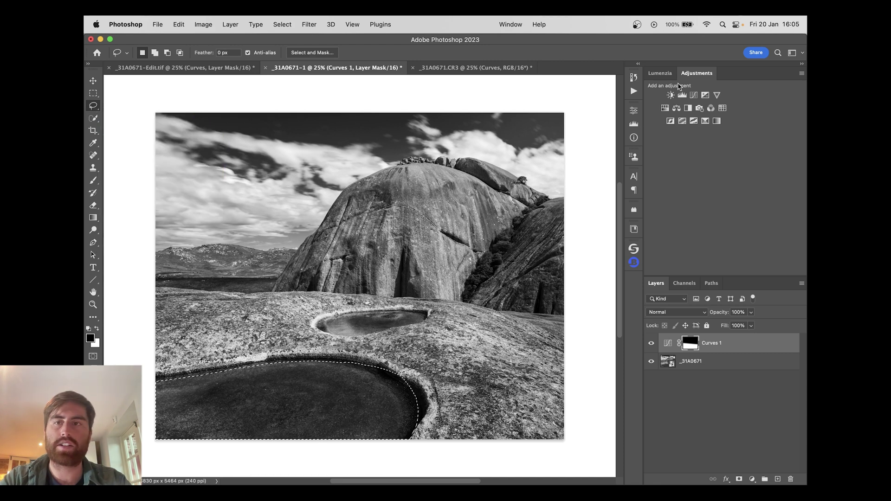
pyautogui.click(694, 95)
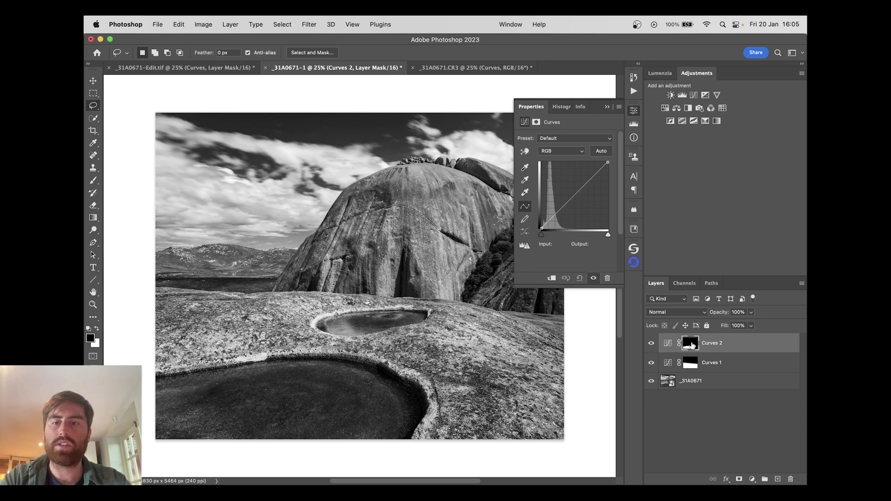
# Step: Feather the pool's Curves mask by 50 px, view the mask on its own, and raise the feather to 75 px
pyautogui.click(691, 345)
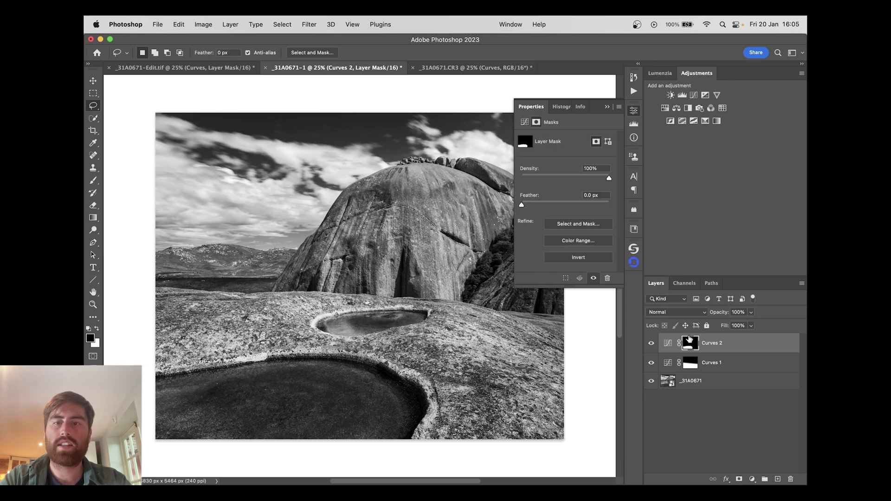
pyautogui.click(594, 195)
pyautogui.write('50')
pyautogui.press('Tab')
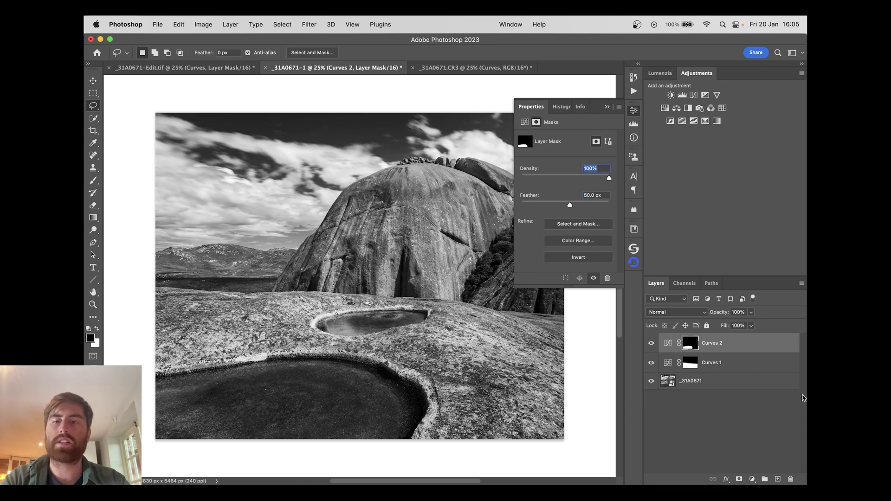
pyautogui.keyDown('alt'); pyautogui.click(690, 343); pyautogui.keyUp('alt')
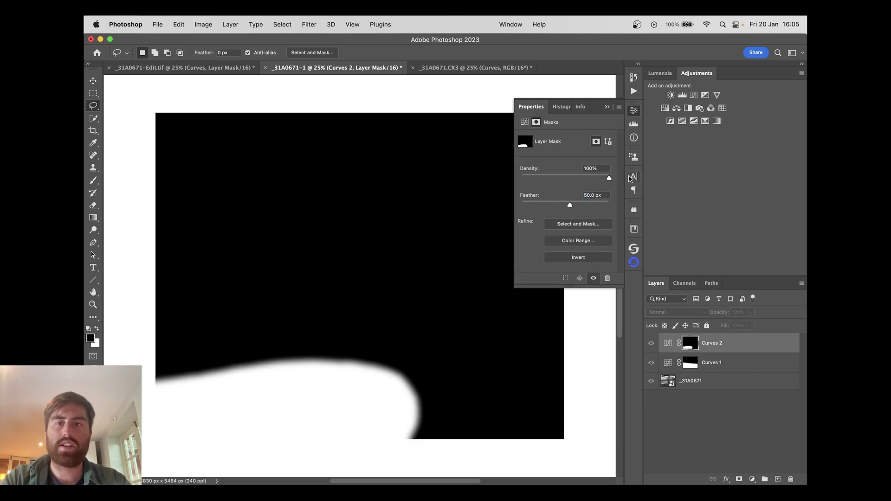
pyautogui.click(604, 195)
pyautogui.write('75')
pyautogui.press('Return')
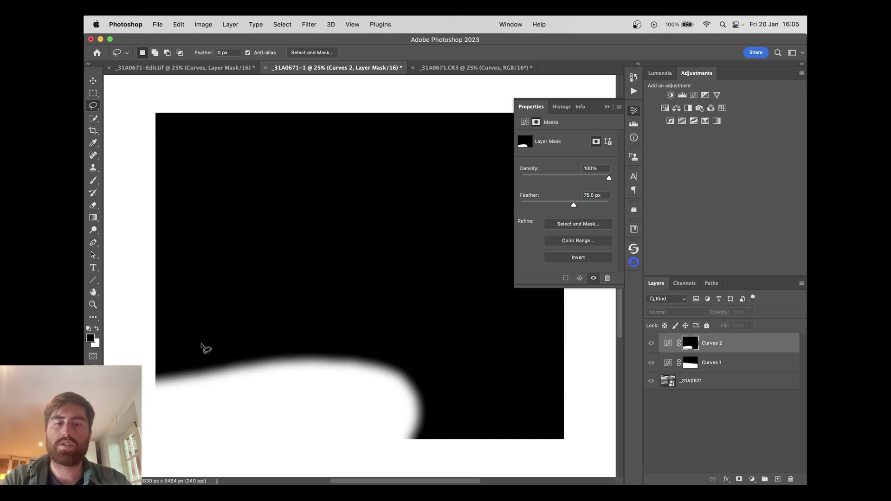
# Step: Check the feathered pool mask as a colour overlay on the photo and return to the normal view
pyautogui.click(669, 346)
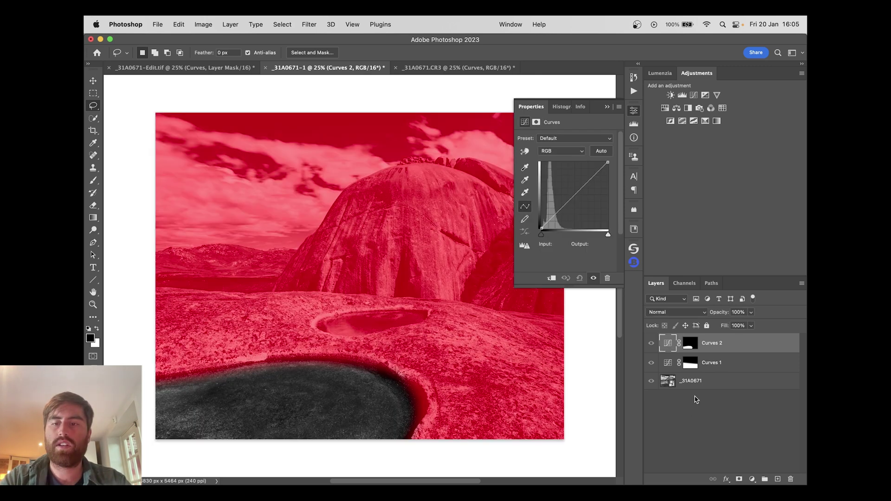
pyautogui.click(668, 382)
pyautogui.click(668, 344)
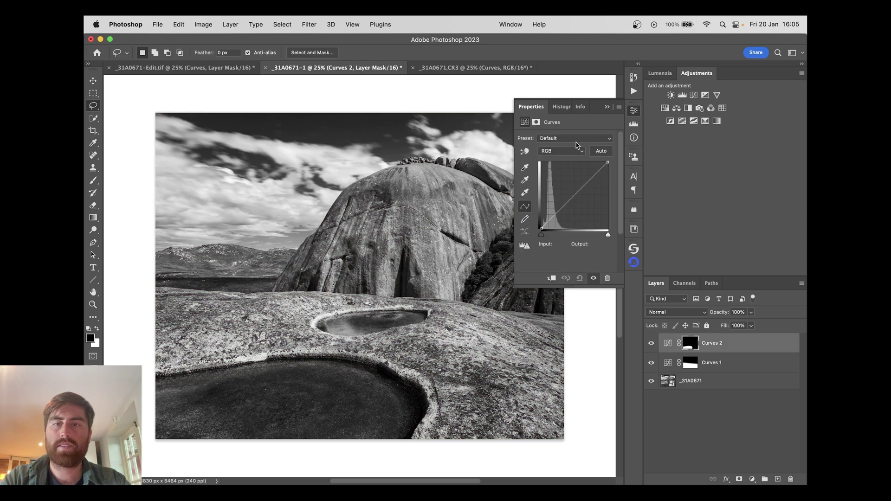
# Step: Increase the large pool's contrast in Curves 2 by anchoring the shadows and raising the midtones to input 135, output 176
pyautogui.click(551, 219)
pyautogui.moveTo(568, 202); pyautogui.dragTo(579, 180)
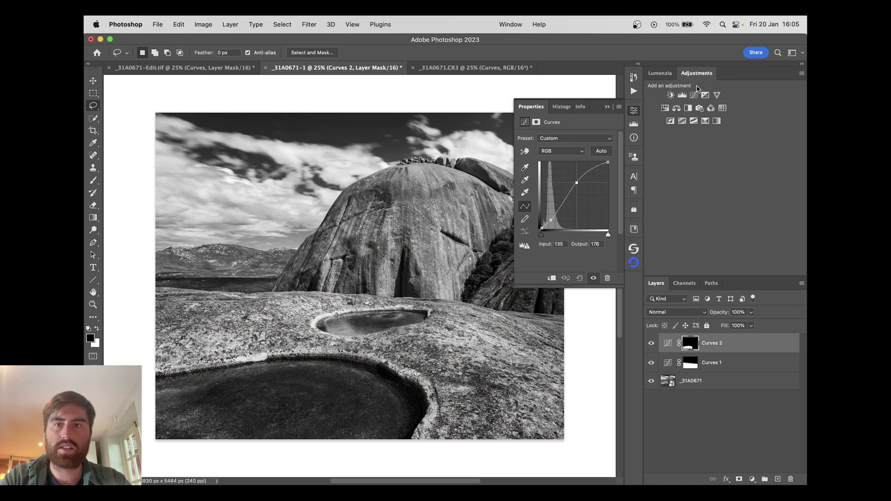
pyautogui.click(634, 110)
pyautogui.press('v')
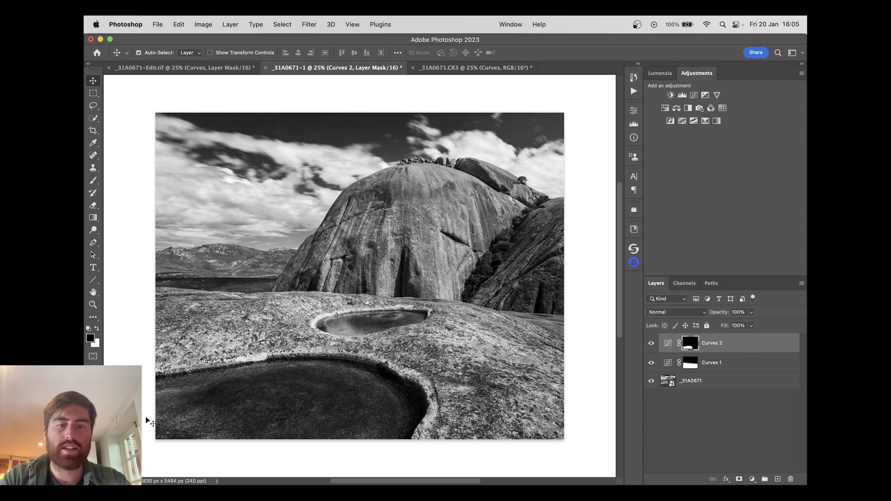
pyautogui.press('b')
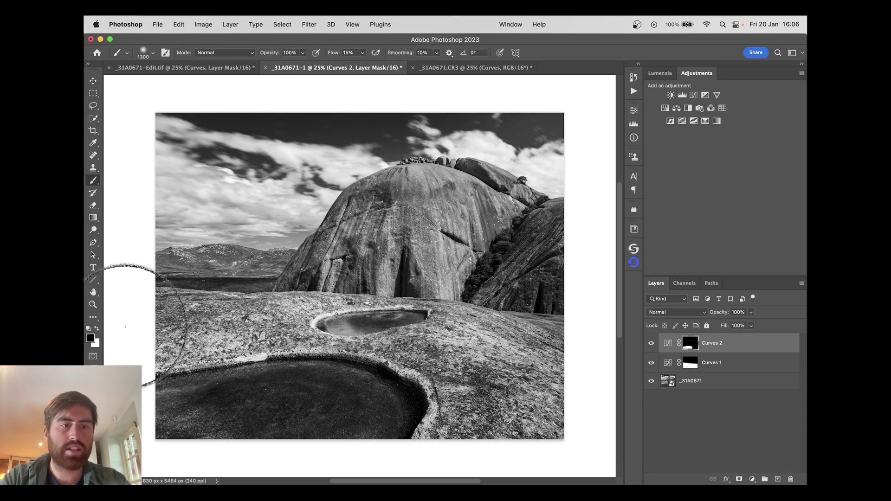
pyautogui.press('[')
pyautogui.press('[')
pyautogui.press('[')
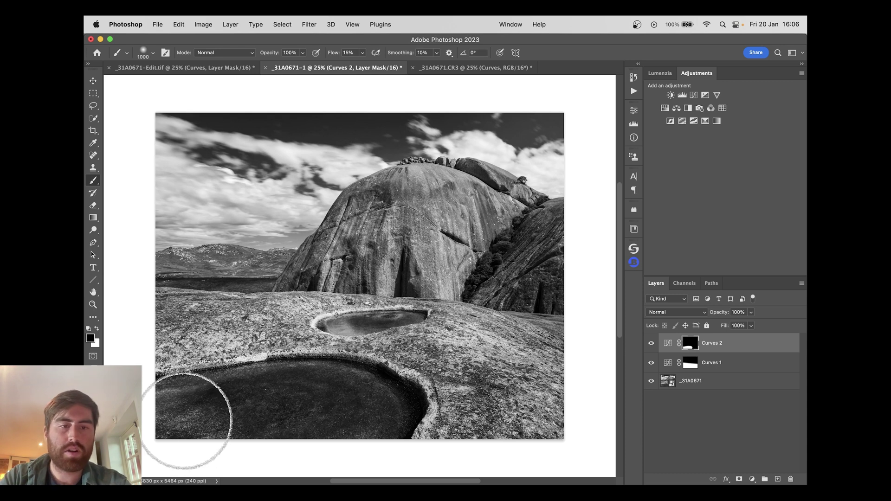
pyautogui.press('[')
pyautogui.press('[')
pyautogui.press('[')
pyautogui.press('[')
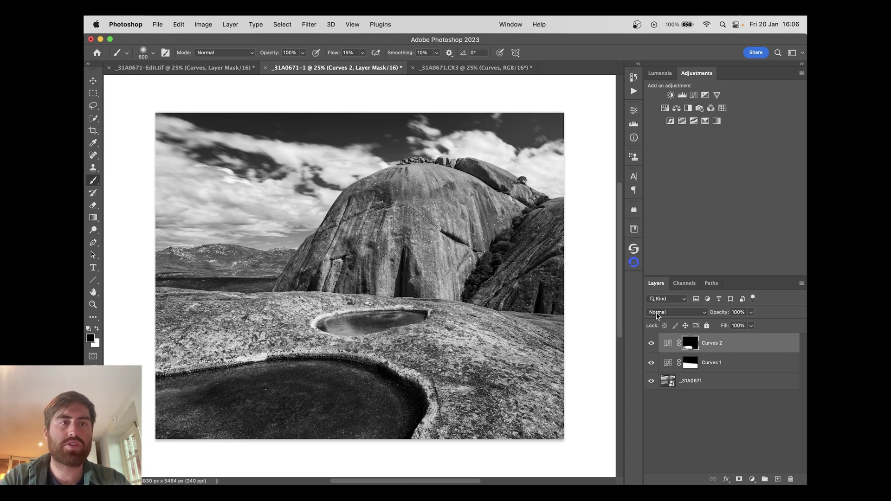
pyautogui.press('v')
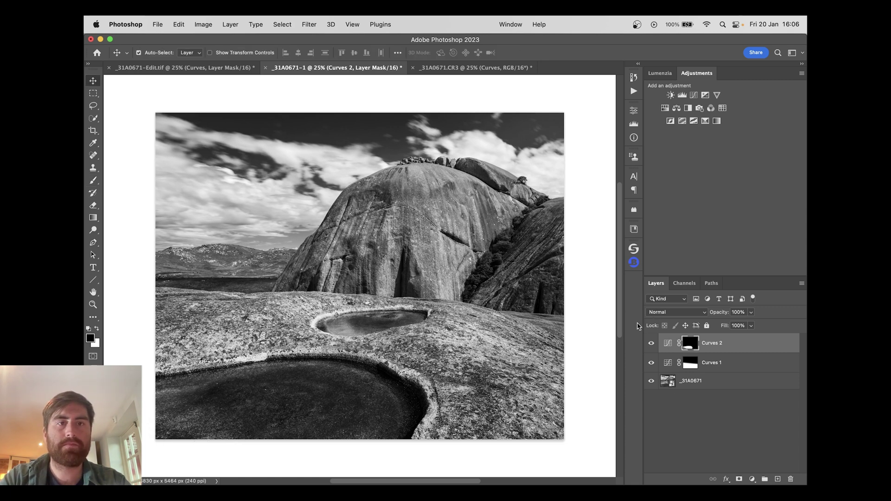
# Step: Compare the photo with and without its Curves adjustments by isolating the base layer's visibility and restoring it
pyautogui.keyDown('alt'); pyautogui.click(650, 381); pyautogui.keyUp('alt')
pyautogui.keyDown('alt'); pyautogui.click(650, 381); pyautogui.keyUp('alt')
pyautogui.keyDown('alt'); pyautogui.click(650, 382); pyautogui.keyUp('alt')
pyautogui.keyDown('alt'); pyautogui.click(651, 381); pyautogui.keyUp('alt')
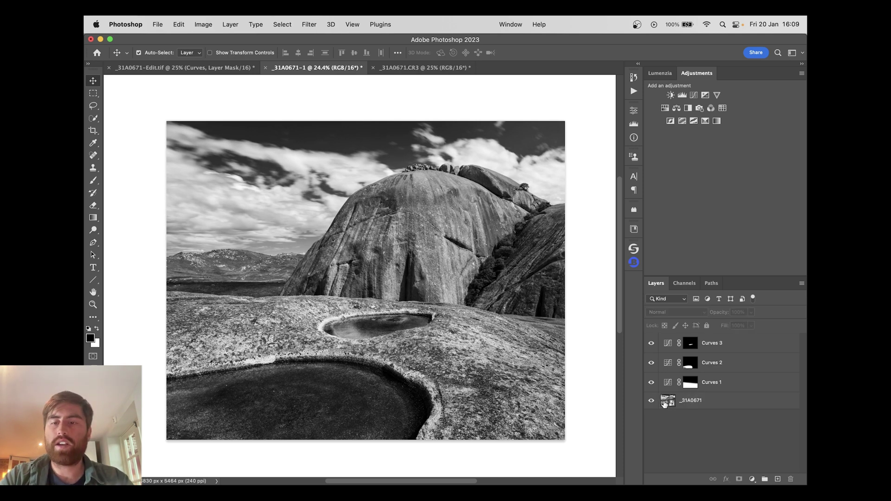
# Step: Try an automatic sky selection on the black-and-white _31A0671 base layer and deselect it
pyautogui.click(665, 402)
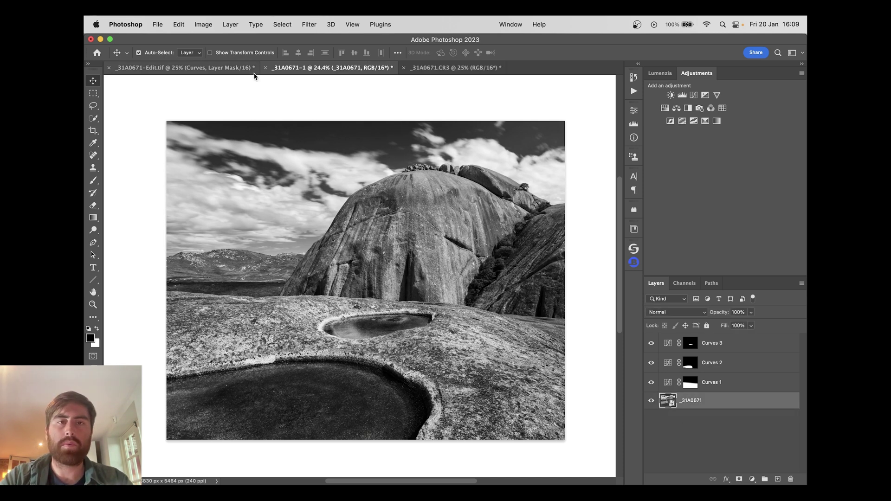
pyautogui.click(283, 24)
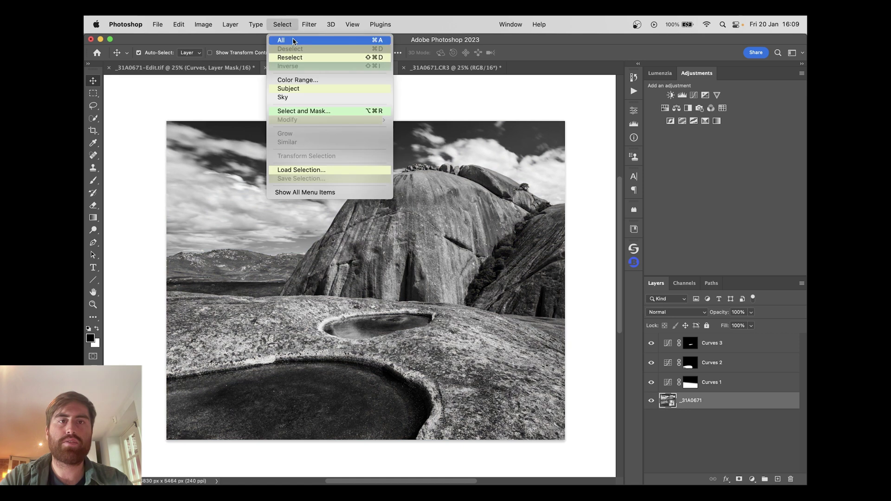
pyautogui.click(288, 97)
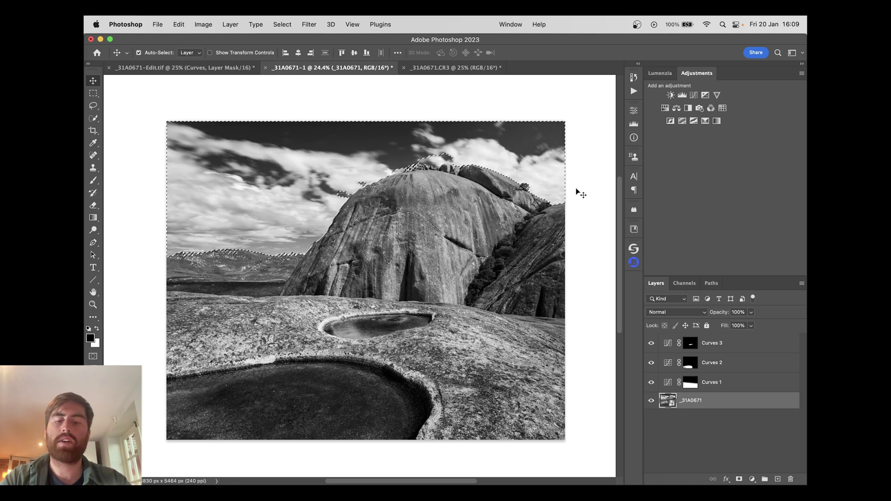
pyautogui.press('m')
pyautogui.press('super+d')
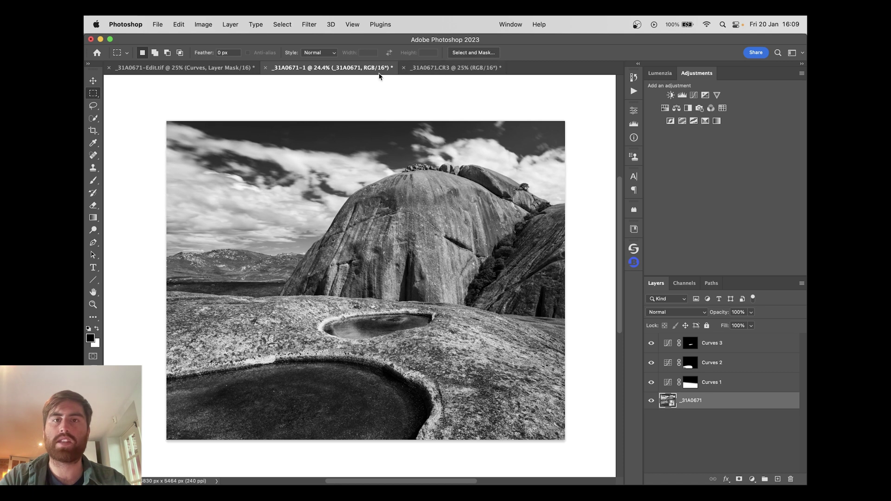
# Step: Select the sky automatically in the colour document _31A0671.CR3 and add a Curves adjustment masked to it
pyautogui.click(432, 69)
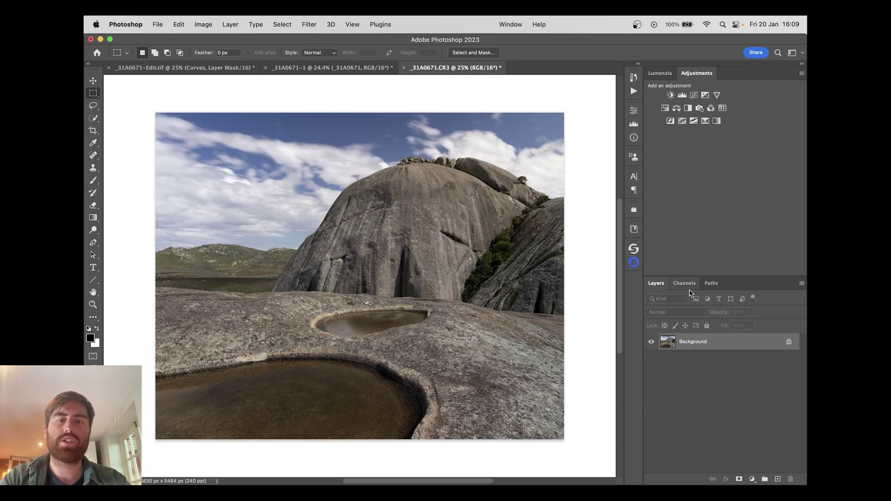
pyautogui.click(284, 19)
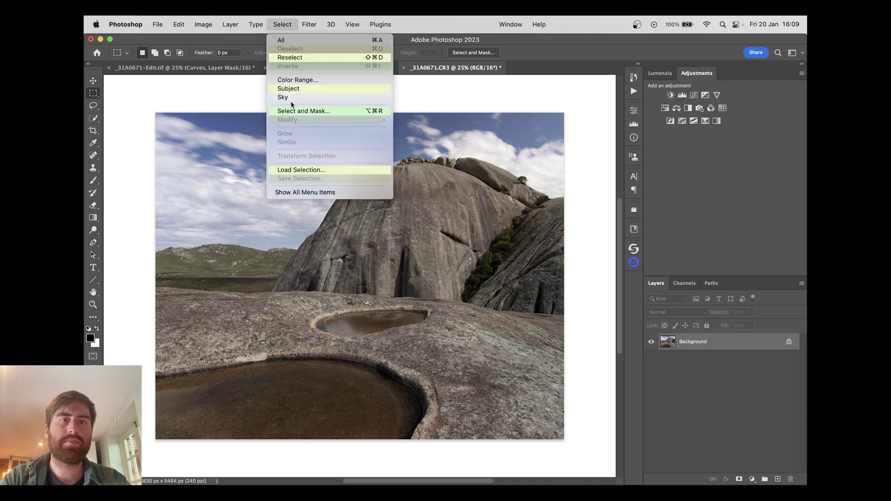
pyautogui.click(335, 92)
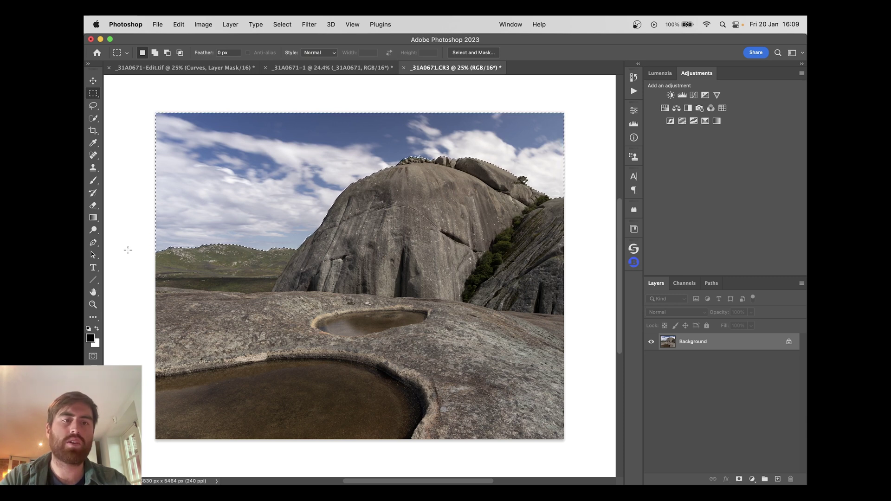
pyautogui.click(694, 95)
# Step: Copy the sky-masked Curves layer into the black-and-white document _31A0671-1 and move it to the top of the layer stack
pyautogui.click(666, 343)
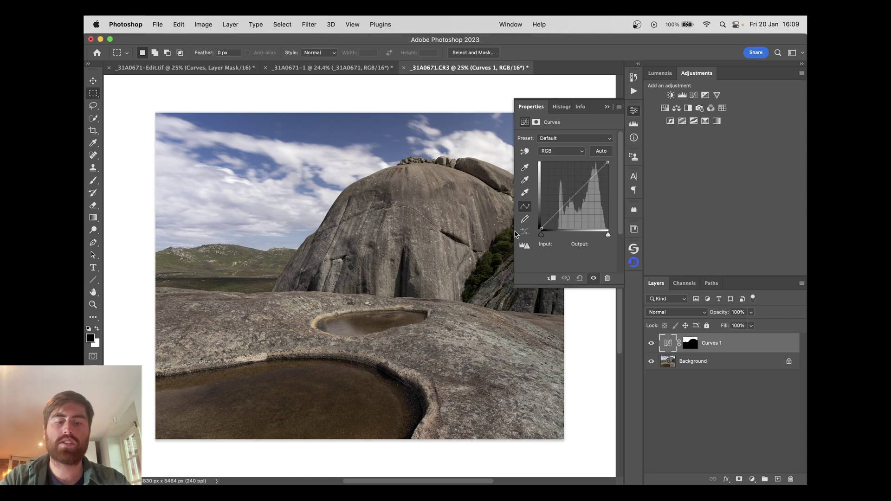
pyautogui.click(320, 68)
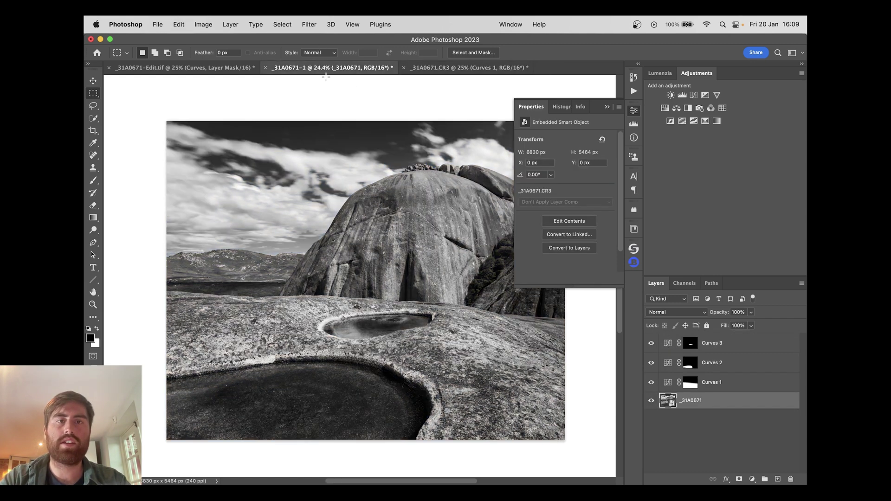
pyautogui.press('super+v')
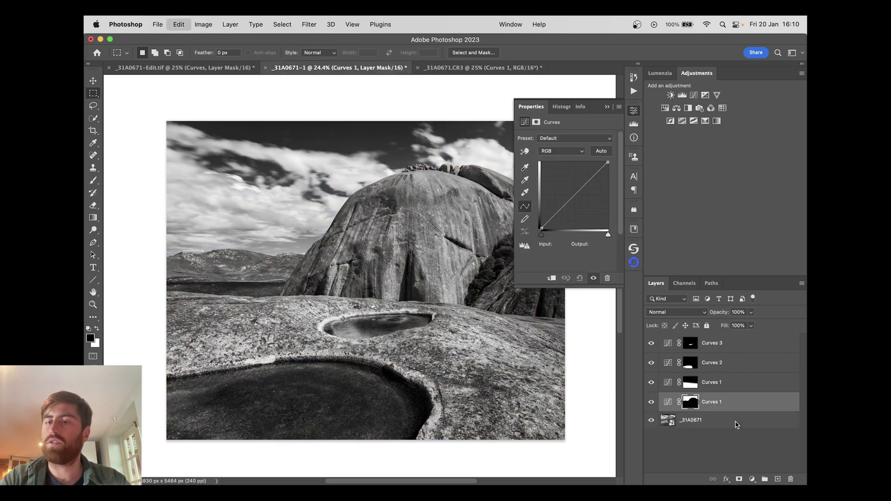
pyautogui.moveTo(740, 402); pyautogui.dragTo(742, 336)
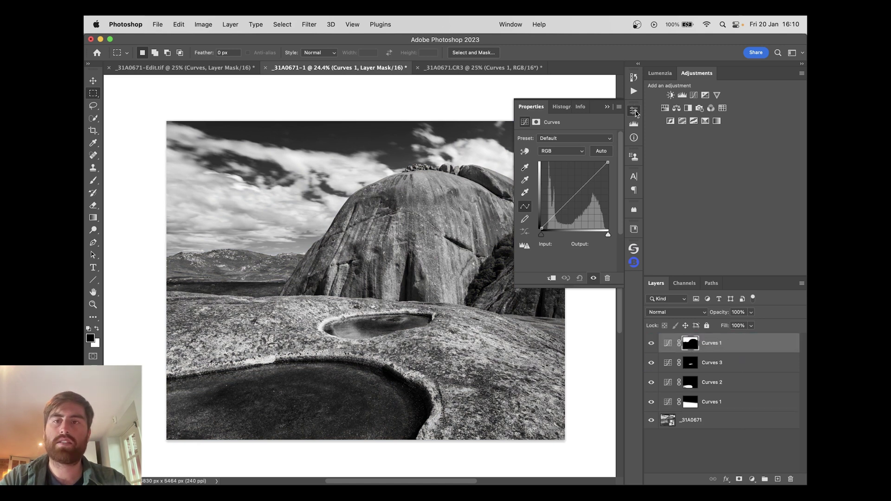
pyautogui.click(635, 111)
pyautogui.press('v')
pyautogui.press('super+2')
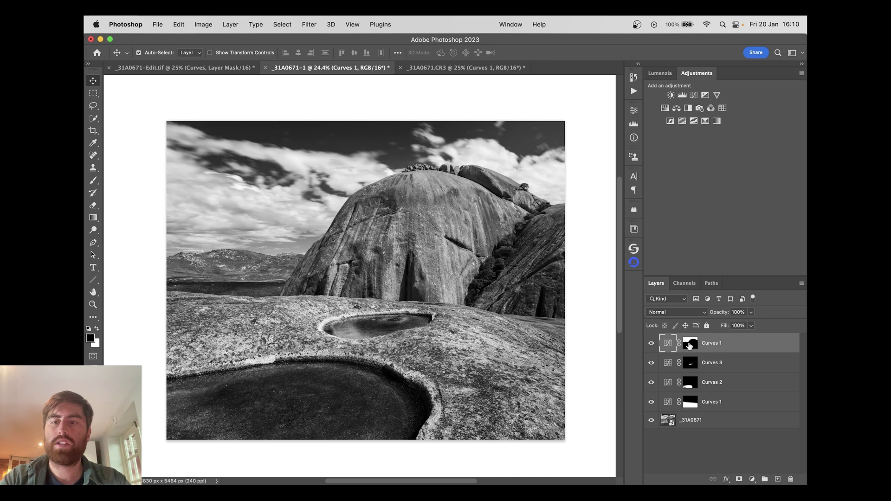
# Step: Check the sky mask on its own and as a red overlay on the photo, and return to the normal view
pyautogui.keyDown('alt'); pyautogui.click(691, 343); pyautogui.keyUp('alt')
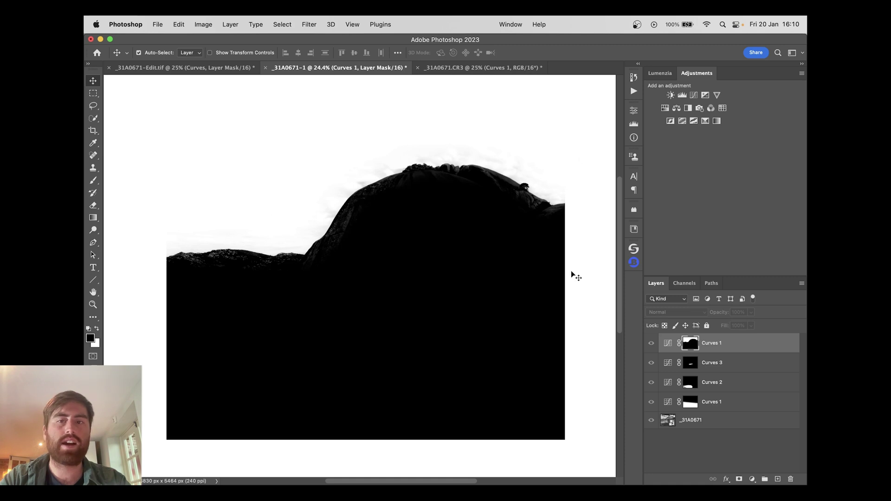
pyautogui.click(667, 343)
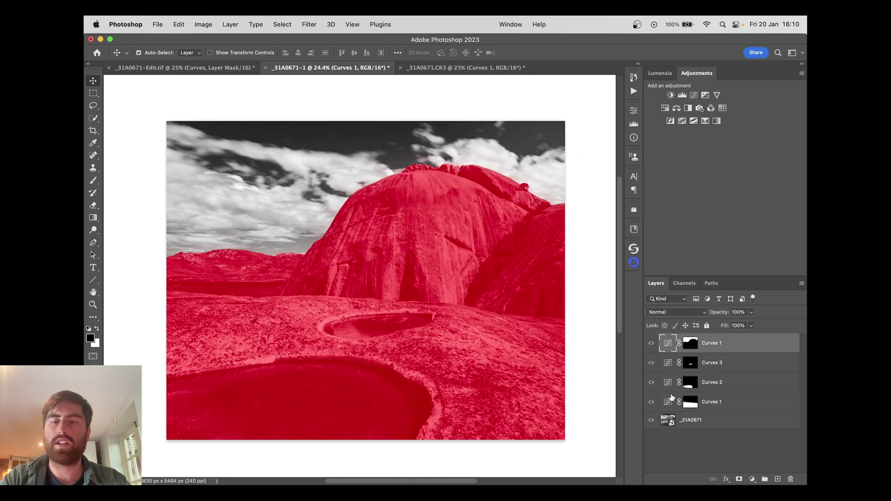
pyautogui.click(650, 420)
pyautogui.click(668, 341)
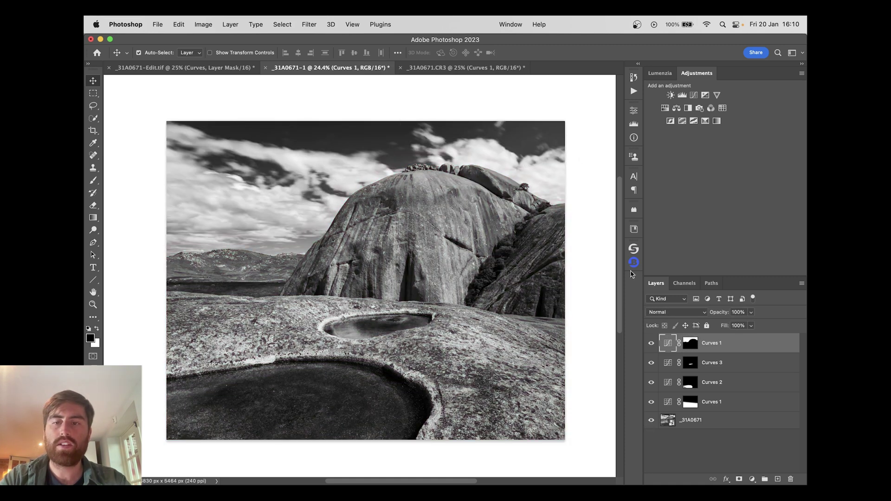
# Step: Increase the sky's contrast in its Curves layer: black point at input 16, highlights at input 175, output 184, white point at input 250
pyautogui.doubleClick(668, 343)
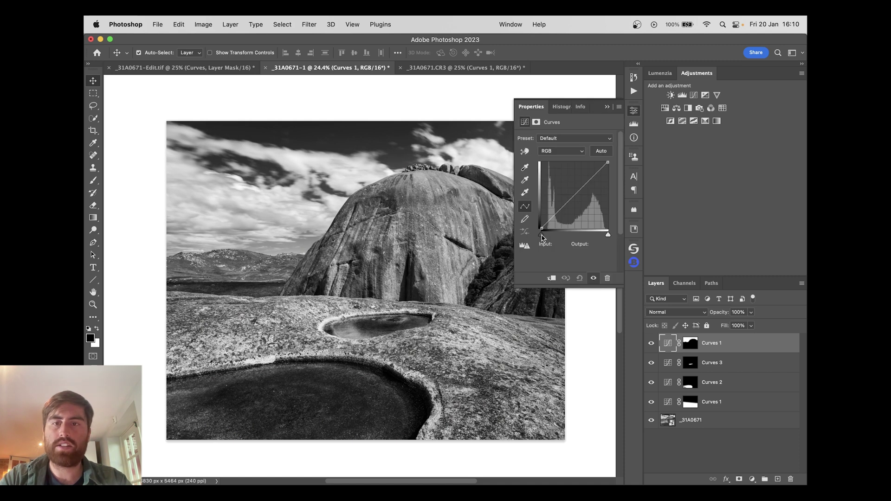
pyautogui.moveTo(542, 238); pyautogui.dragTo(546, 240)
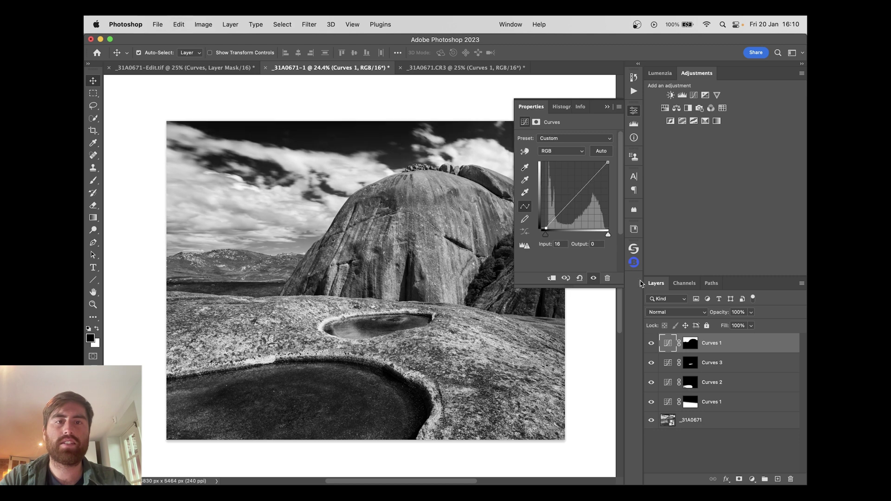
pyautogui.click(587, 183)
pyautogui.moveTo(587, 182); pyautogui.dragTo(588, 179)
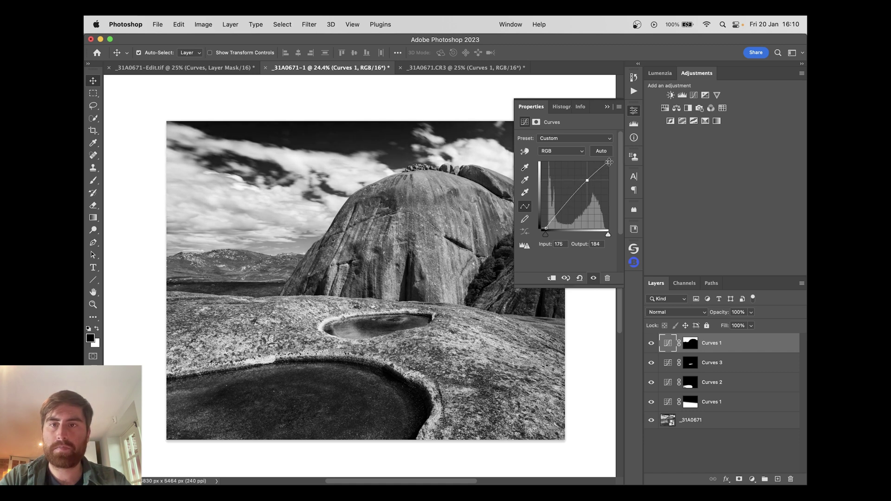
pyautogui.moveTo(608, 235); pyautogui.dragTo(606, 235)
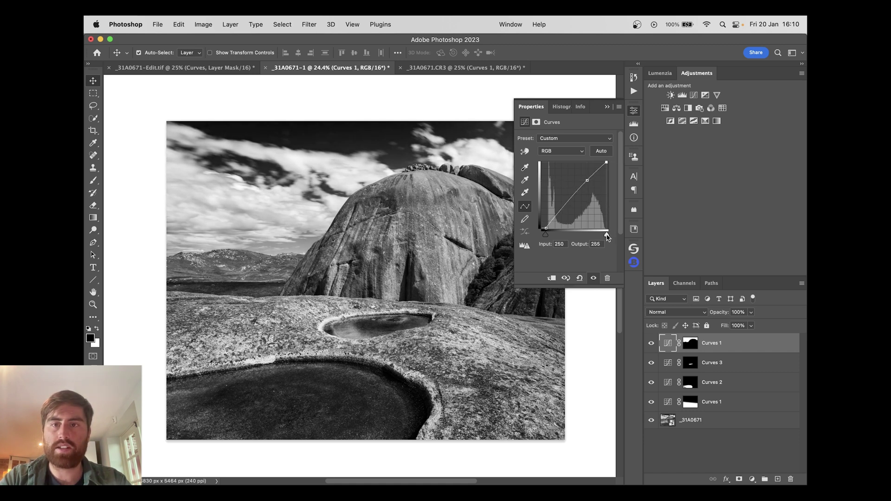
pyautogui.click(633, 109)
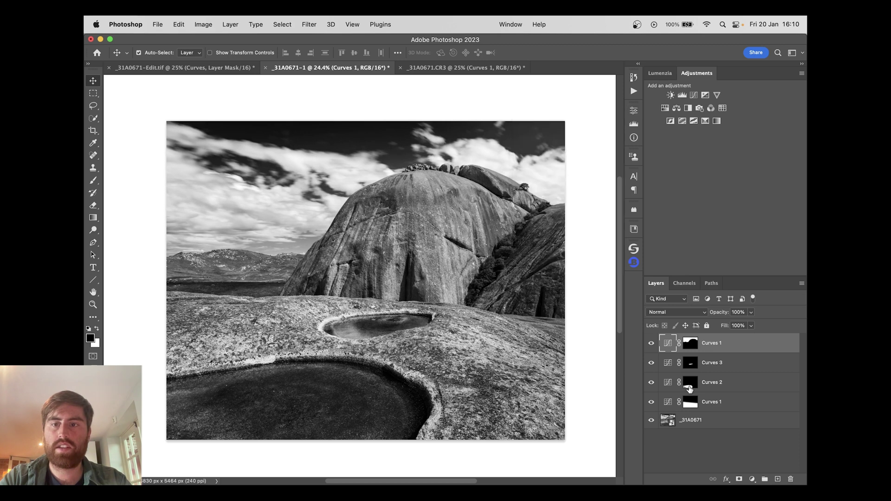
# Step: Compare the sky with and without its Curves adjustment by toggling the layer's visibility
pyautogui.click(651, 343)
pyautogui.click(651, 343)
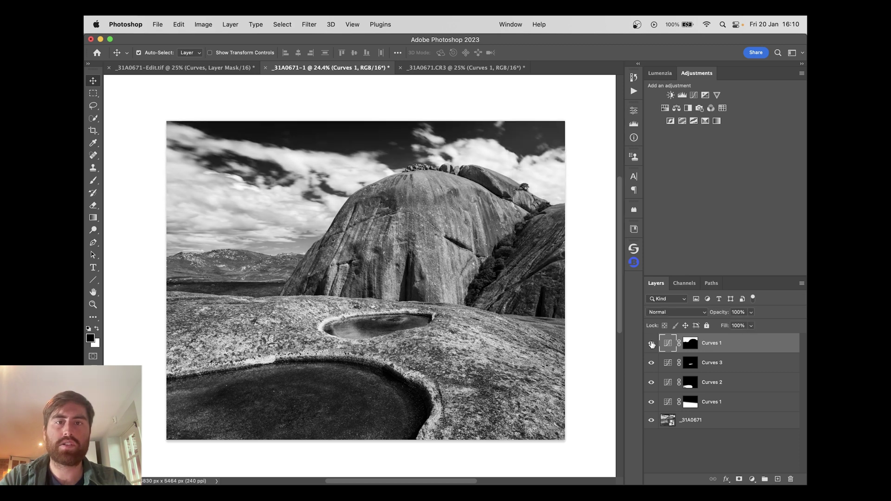
pyautogui.click(651, 343)
pyautogui.click(651, 343)
# Step: Add a midtone point at input 107, output 106 to the sky's curve using the on-image adjustment tool
pyautogui.doubleClick(668, 344)
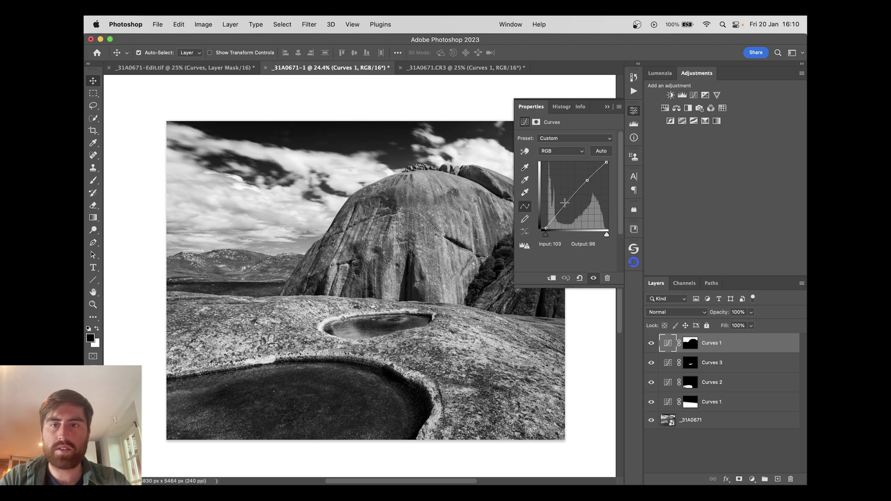
pyautogui.click(525, 151)
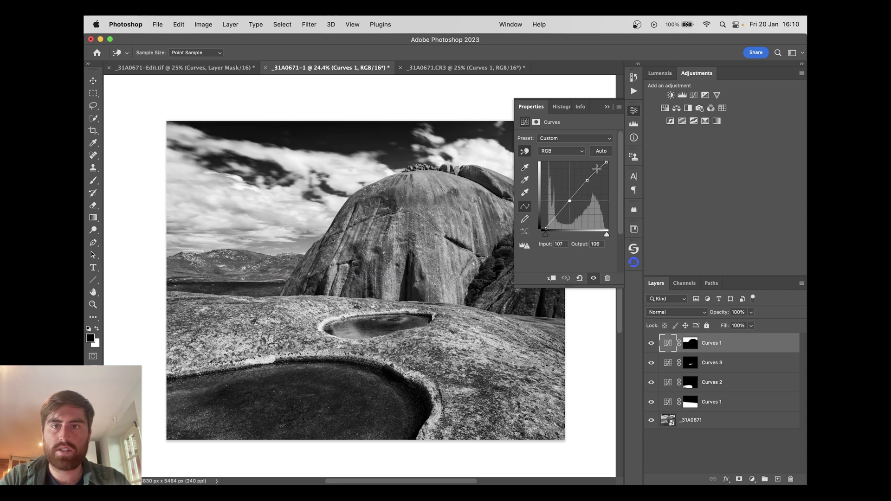
pyautogui.click(633, 110)
pyautogui.press('v')
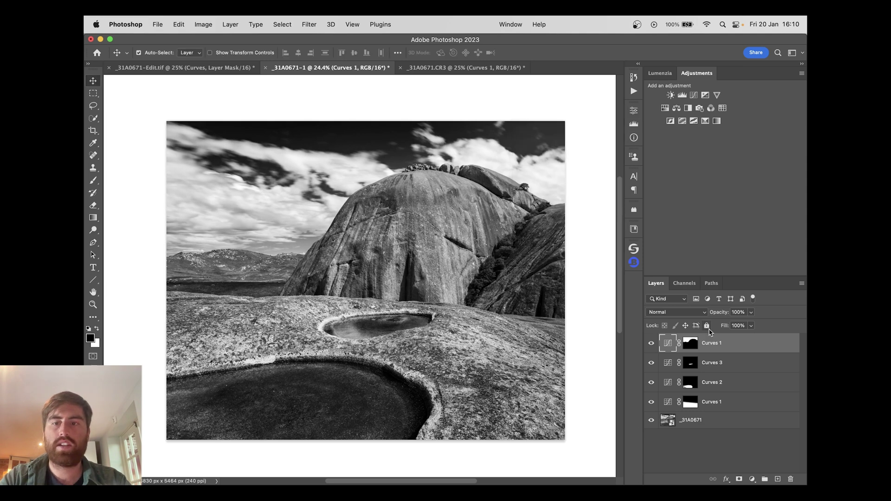
# Step: Reduce the sky Curves layer's opacity to 80%, comparing the photo with the layer hidden and shown
pyautogui.click(651, 342)
pyautogui.click(652, 343)
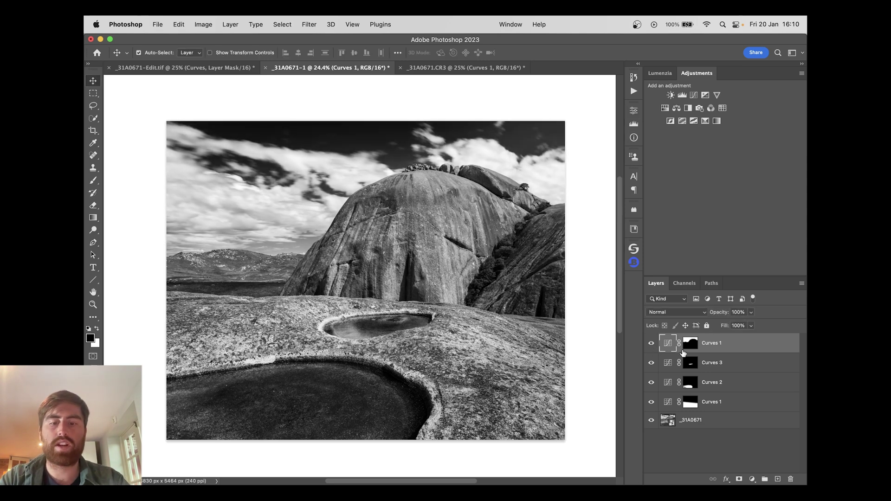
pyautogui.press('8')
pyautogui.click(651, 343)
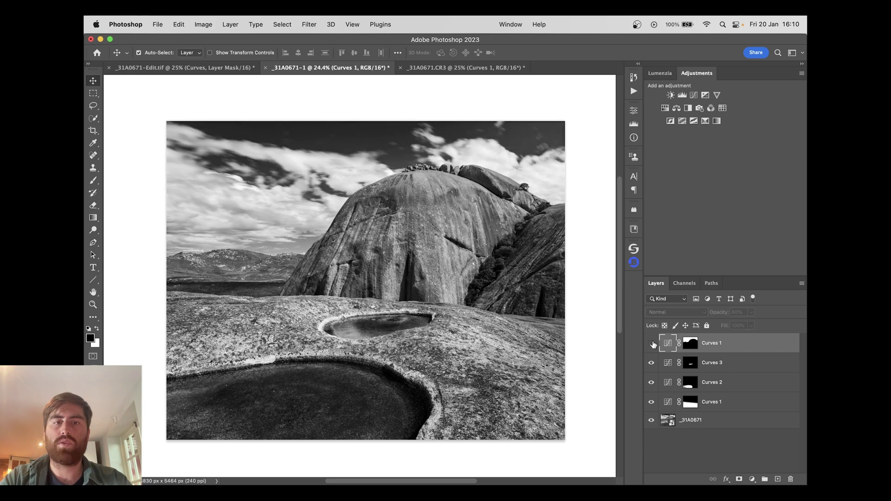
pyautogui.click(652, 343)
pyautogui.click(710, 454)
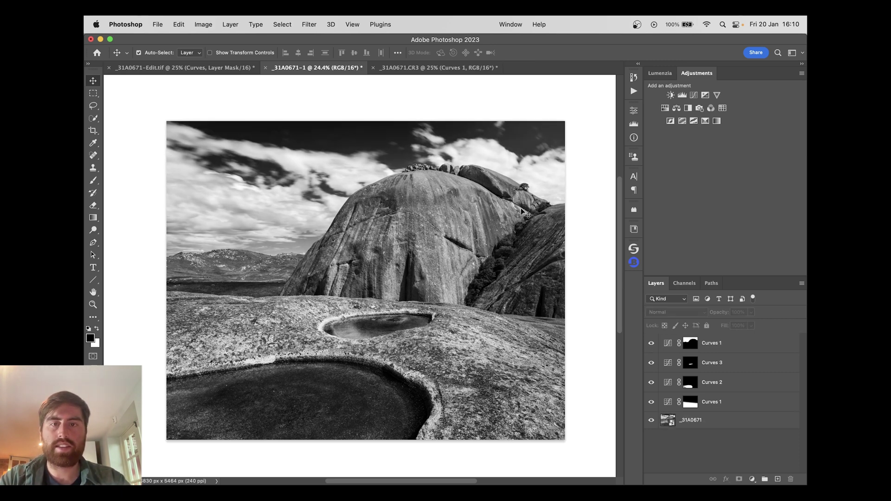
# Step: Lasso the large granite dome along its outline, from the skyline down to the foreground rock
pyautogui.press('l')
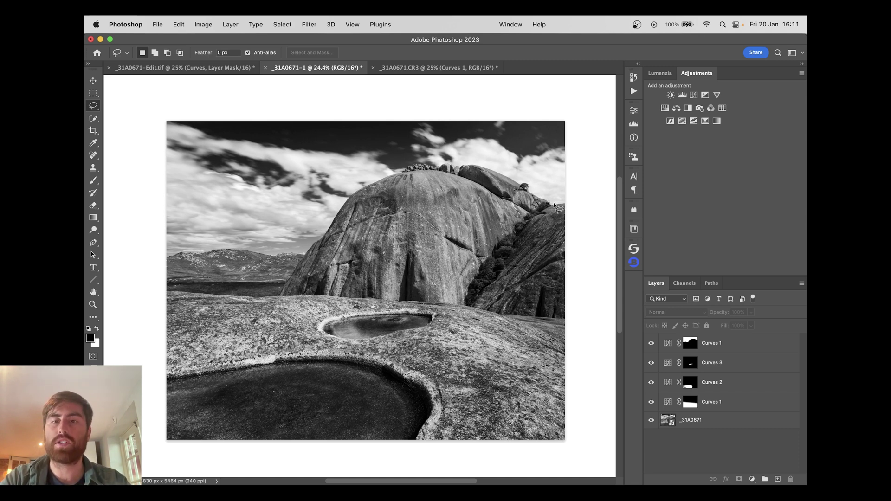
pyautogui.moveTo(554, 204)
pyautogui.mouseDown()
pyautogui.moveTo(468, 163)
pyautogui.moveTo(401, 165)
pyautogui.moveTo(347, 198)
pyautogui.moveTo(281, 288)
pyautogui.moveTo(288, 297)
pyautogui.moveTo(341, 292)
pyautogui.moveTo(465, 307)
pyautogui.moveTo(508, 295)
pyautogui.moveTo(554, 209)
pyautogui.mouseUp()
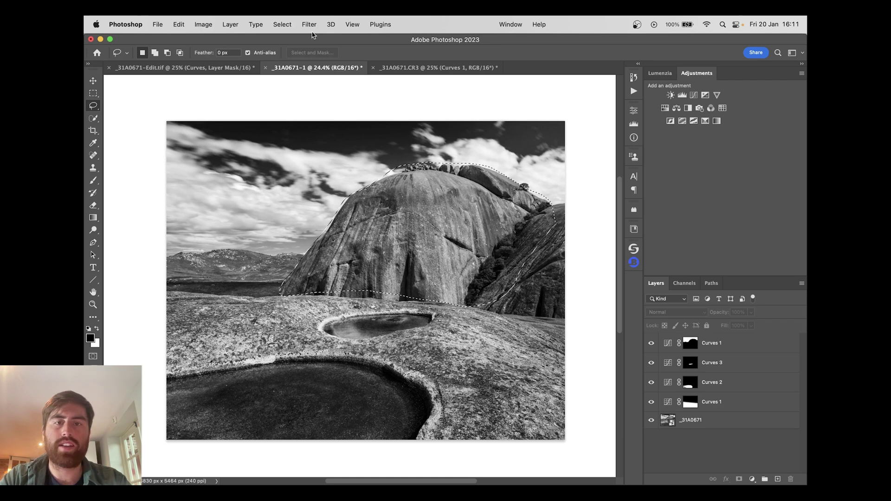
pyautogui.click(282, 24)
pyautogui.click(291, 26)
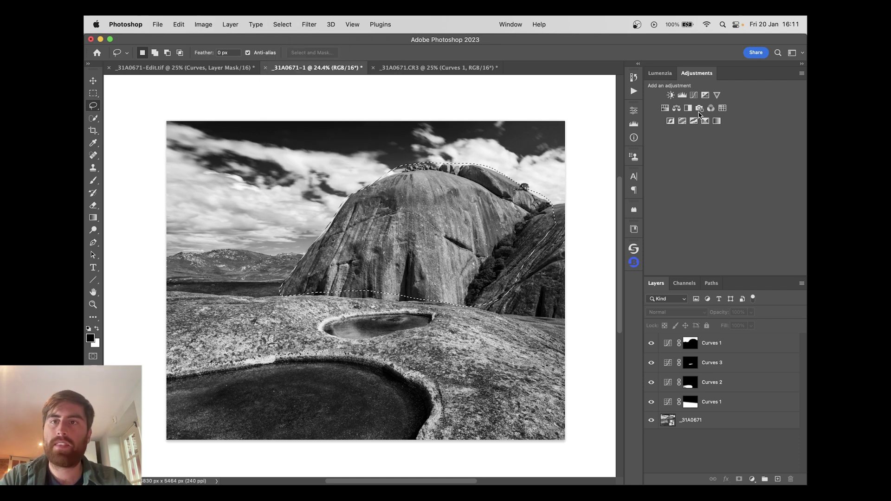
# Step: Add a Curves adjustment masked to the dome selection, trying a 75 px mask feather before setting it to 100 px
pyautogui.click(694, 95)
pyautogui.keyDown('alt'); pyautogui.click(691, 343); pyautogui.keyUp('alt')
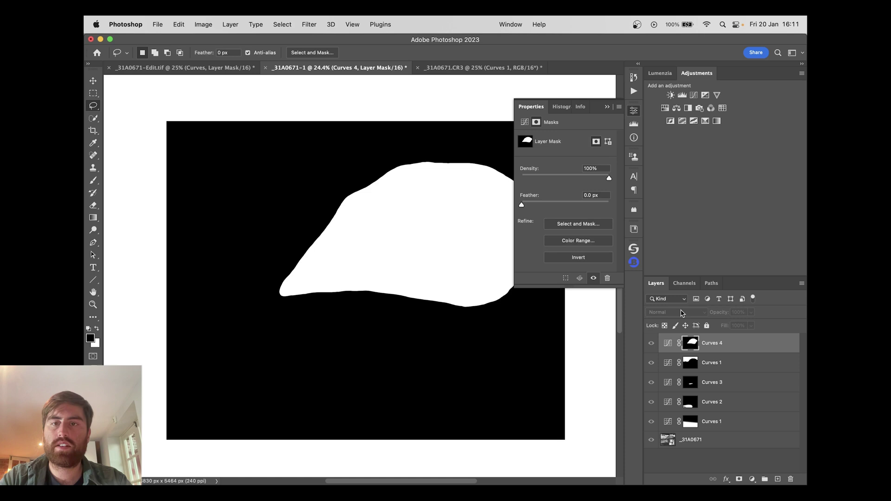
pyautogui.click(592, 195)
pyautogui.write('75')
pyautogui.press('Return')
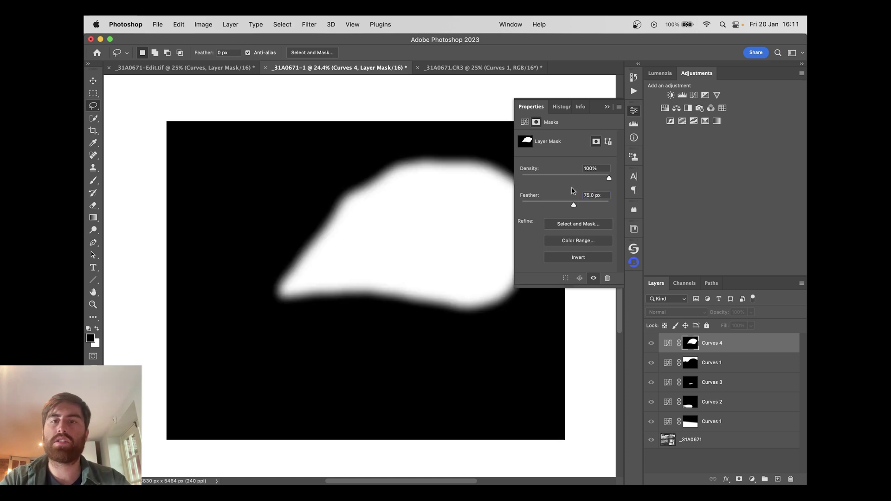
pyautogui.click(599, 195)
pyautogui.write('100')
pyautogui.press('Return')
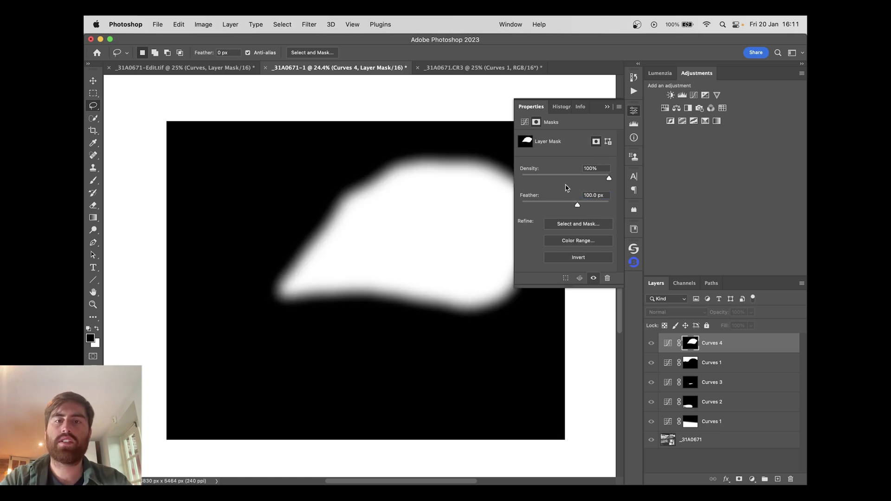
# Step: Shape the dome's curve into a gentle S, lowering the darker tones slightly and adding an upper point at input 180, output 189
pyautogui.click(633, 112)
pyautogui.click(668, 344)
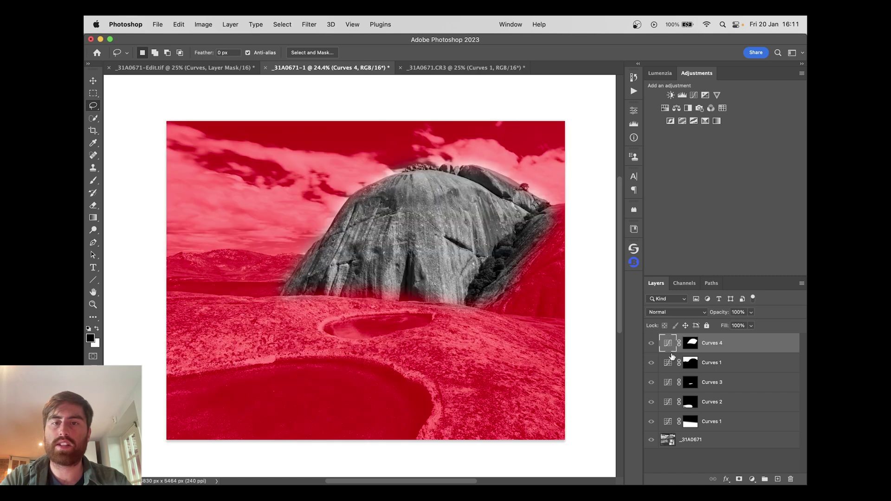
pyautogui.click(664, 443)
pyautogui.doubleClick(668, 345)
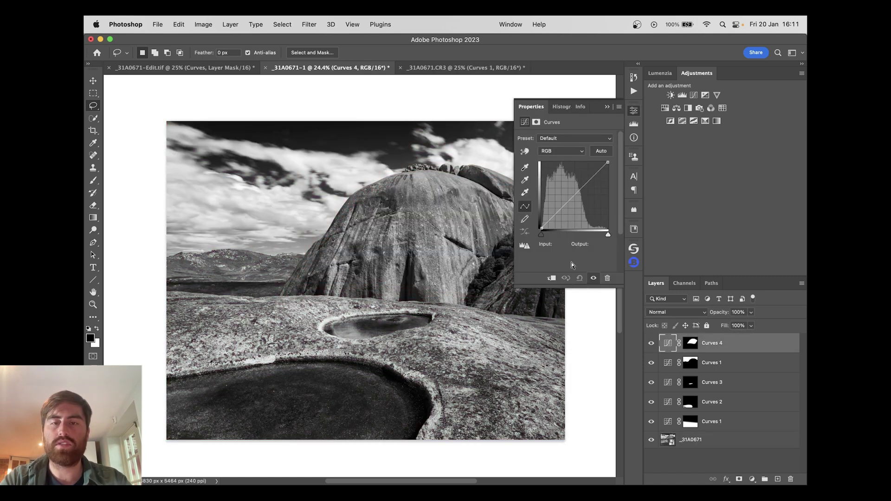
pyautogui.moveTo(559, 209); pyautogui.dragTo(559, 241)
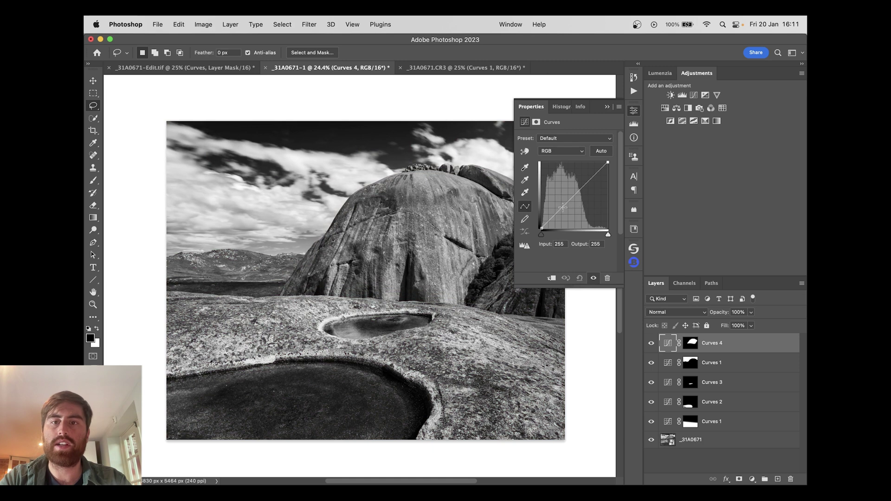
pyautogui.moveTo(562, 207); pyautogui.dragTo(588, 179)
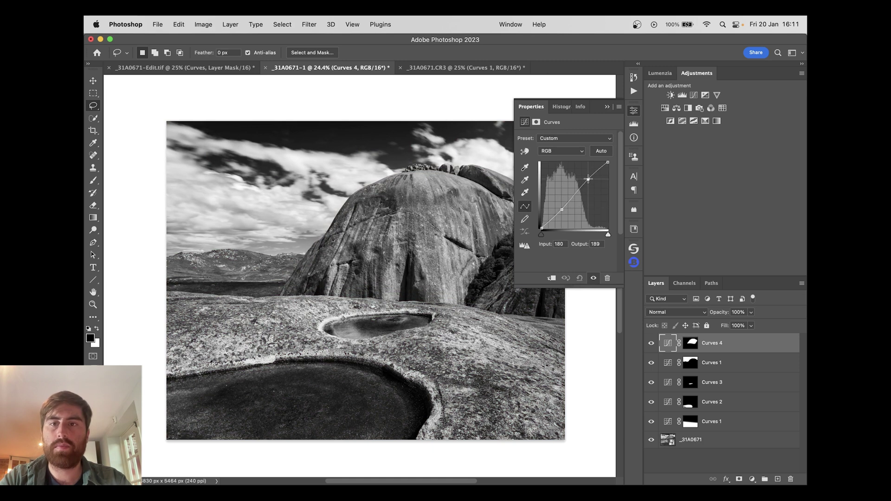
# Step: Compare the dome with and without its Curves adjustment by toggling the layer's visibility
pyautogui.click(635, 111)
pyautogui.press('v')
pyautogui.click(652, 343)
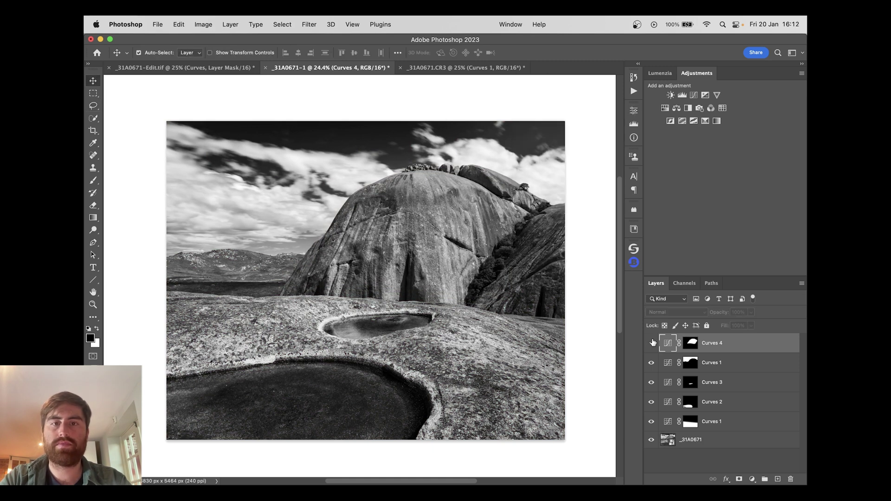
pyautogui.click(651, 343)
pyautogui.click(651, 343)
pyautogui.click(652, 343)
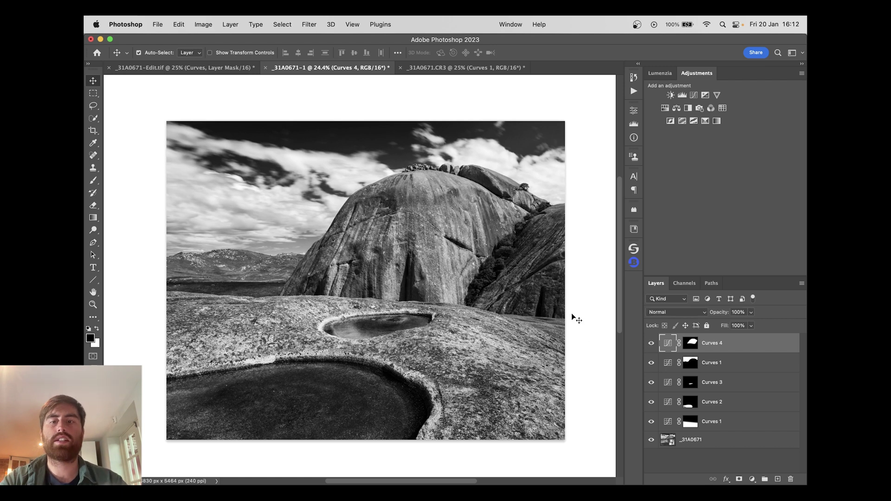
# Step: Select a large rectangle inset from the photo's edges and add a Curves adjustment masked to the border outside it
pyautogui.press('super+backslash')
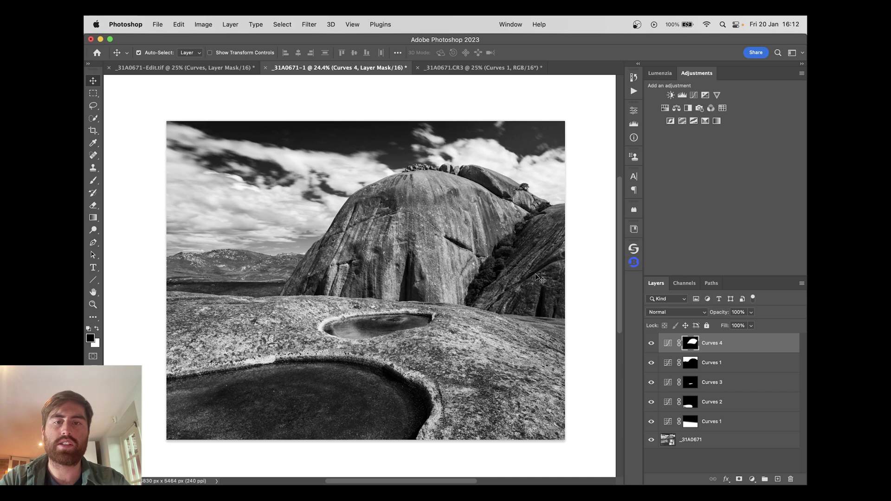
pyautogui.press('m')
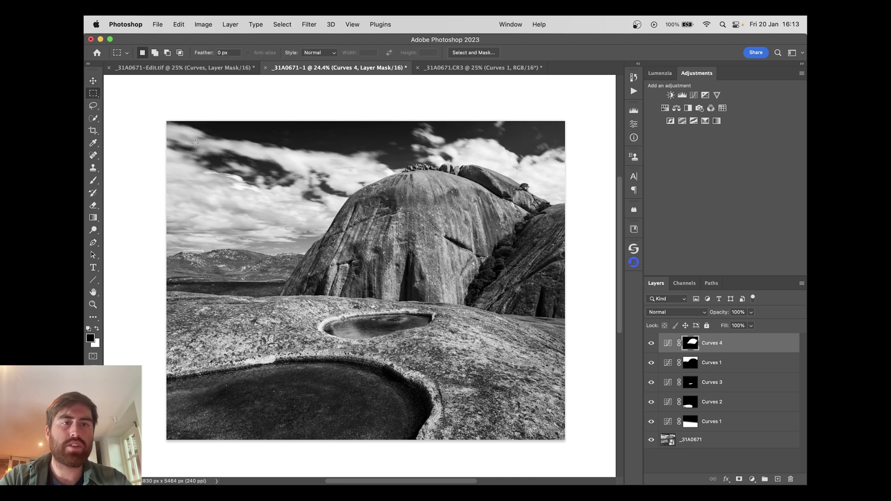
pyautogui.moveTo(198, 148); pyautogui.dragTo(537, 412)
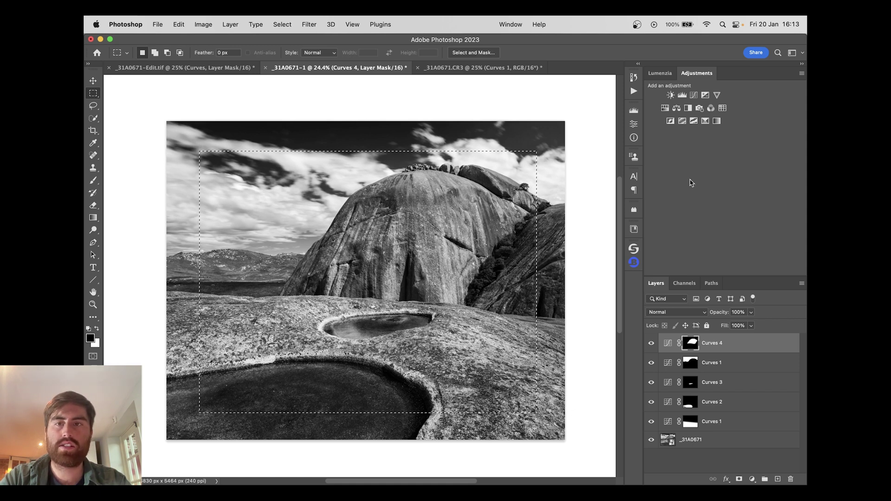
pyautogui.click(693, 96)
pyautogui.press('v')
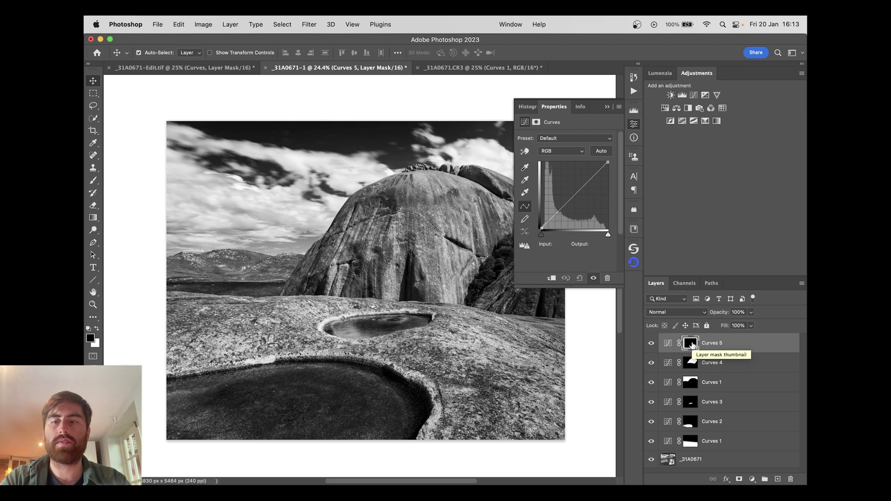
# Step: Feather the border mask of the new Curves layer by 150 px
pyautogui.click(690, 344)
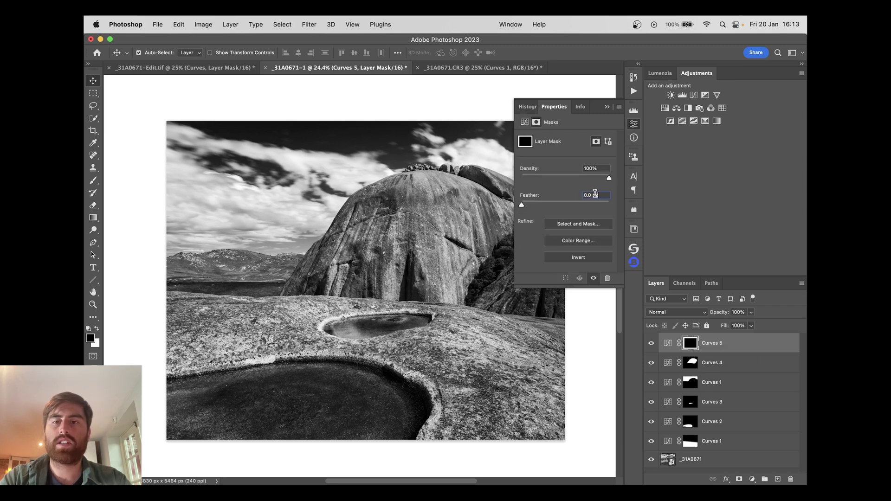
pyautogui.click(595, 194)
pyautogui.write('150')
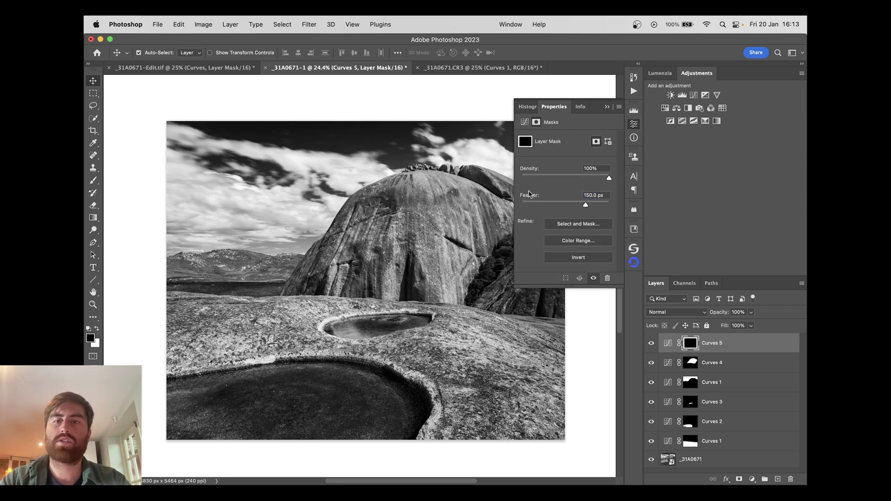
# Step: Darken the photo's edges by lowering the border curve's midtones to input 122, output 91
pyautogui.click(668, 344)
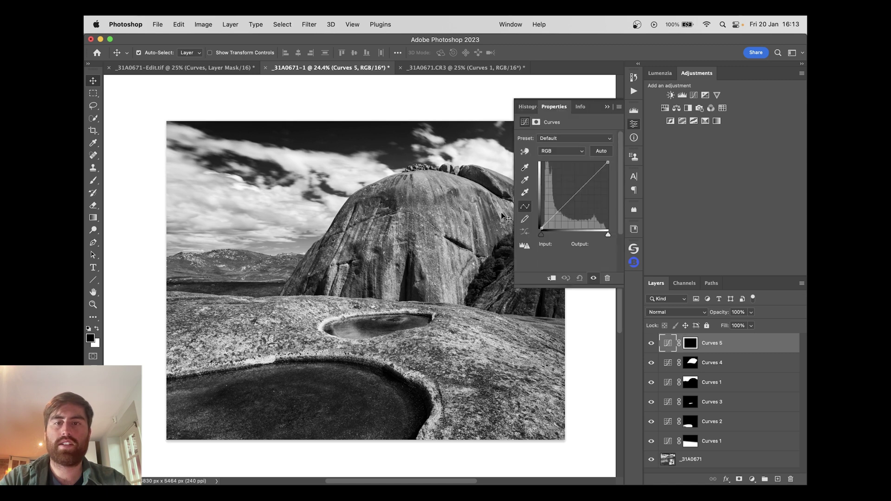
pyautogui.moveTo(575, 192); pyautogui.dragTo(577, 204)
pyautogui.click(633, 125)
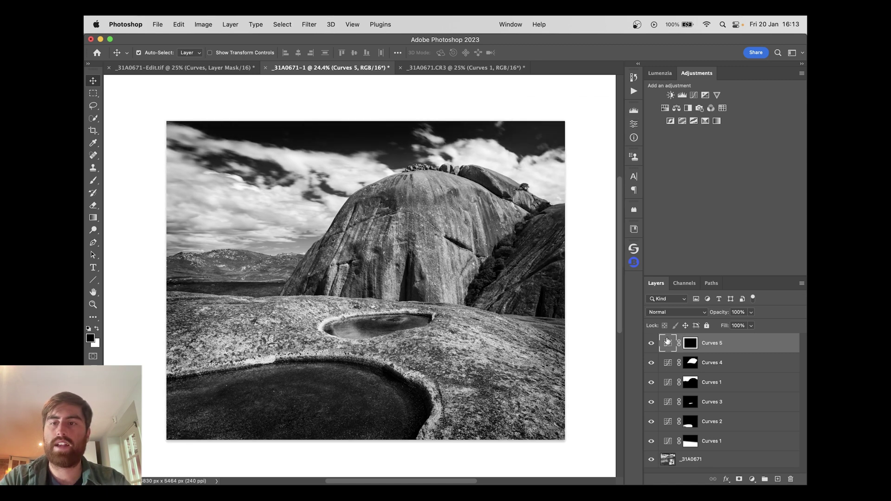
# Step: Try the border Curves layer at 10% opacity, settle on 15%, and compare the photo with the layer hidden and shown
pyautogui.press('1')
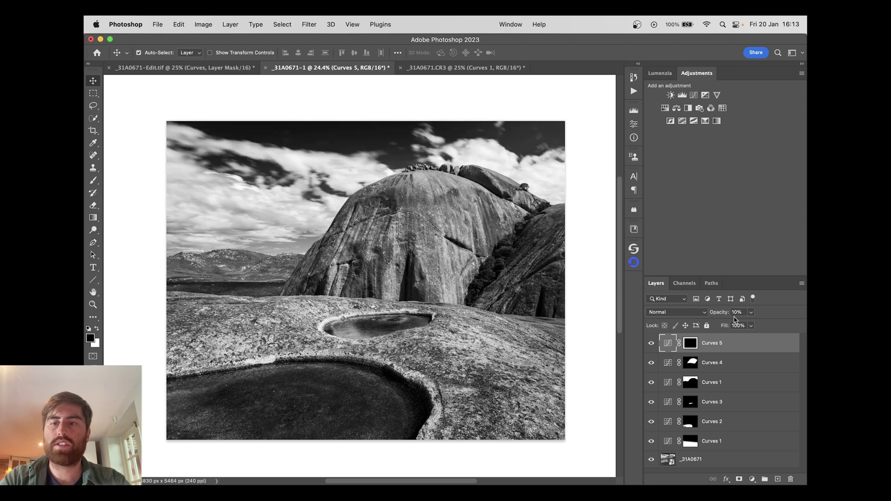
pyautogui.click(651, 343)
pyautogui.click(651, 344)
pyautogui.click(651, 344)
pyautogui.click(651, 343)
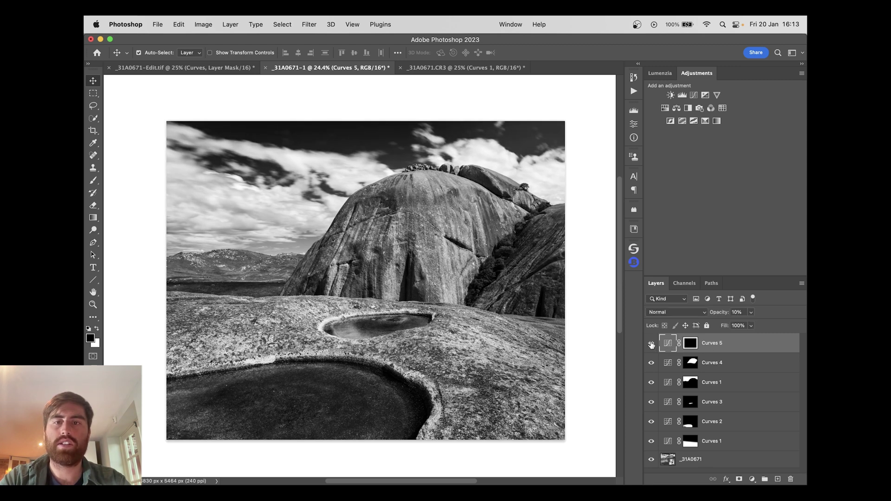
pyautogui.click(651, 344)
pyautogui.click(651, 343)
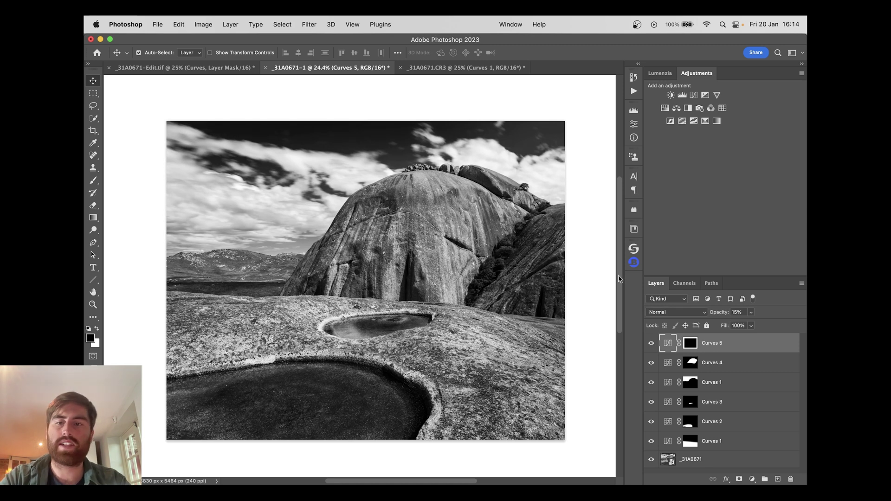
pyautogui.click(652, 344)
pyautogui.click(651, 344)
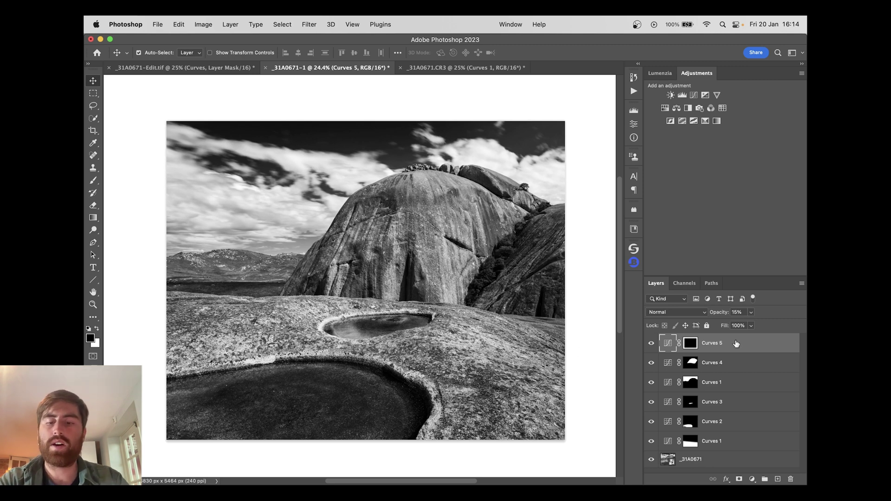
# Step: Duplicate the border Curves layer and invert the copy's mask so it covers the photo's centre
pyautogui.press('super+j')
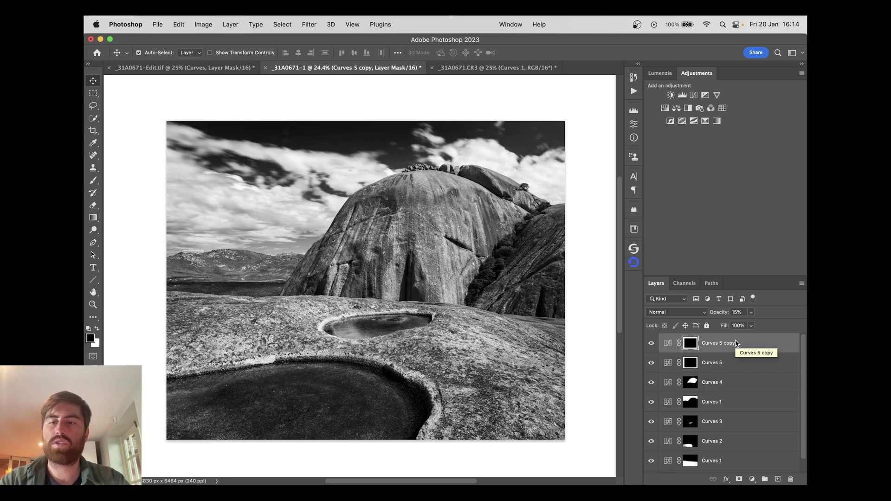
pyautogui.click(690, 344)
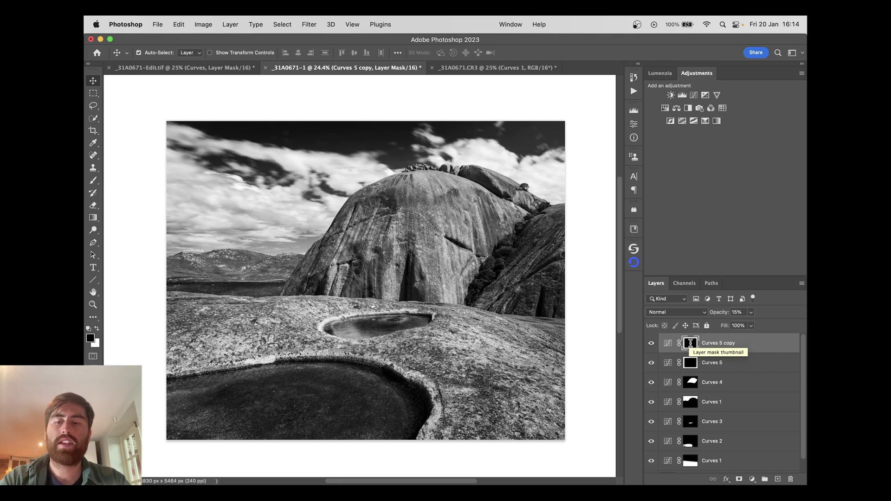
pyautogui.press('super+i')
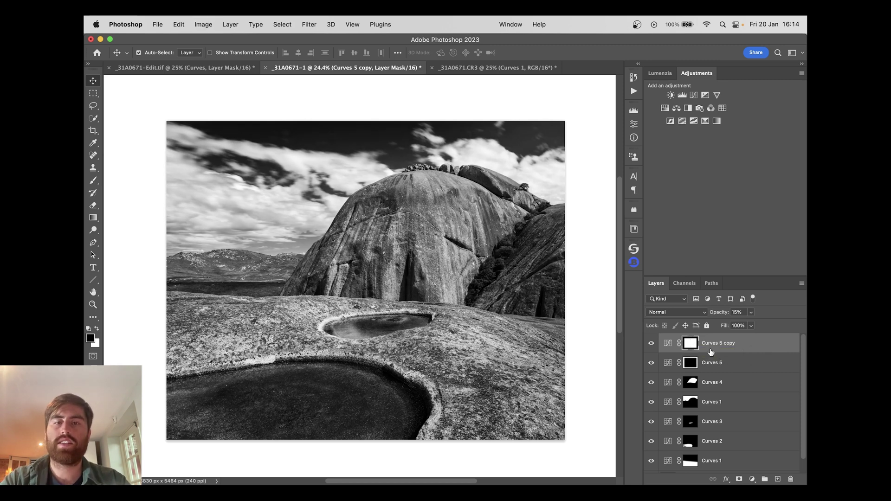
# Step: Brighten the centre by raising the duplicated layer's midtone curve point to input 114, output 155
pyautogui.press('m')
pyautogui.click(670, 343)
pyautogui.doubleClick(666, 344)
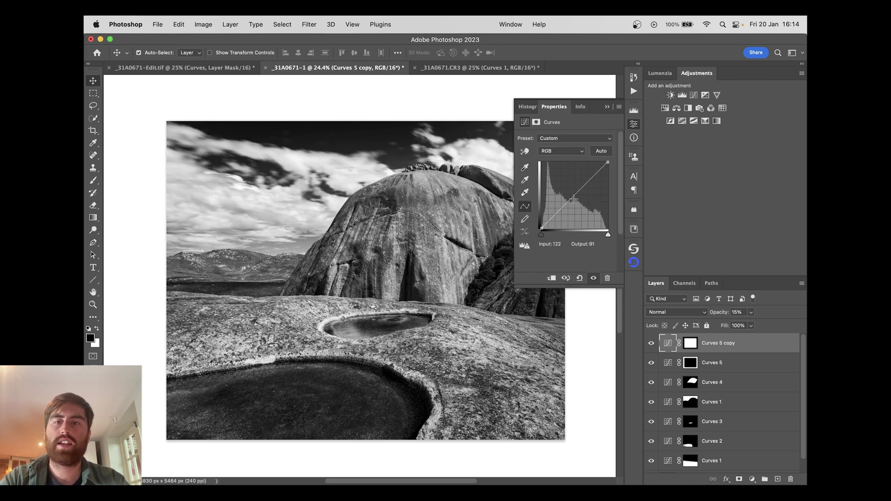
pyautogui.moveTo(573, 195); pyautogui.dragTo(571, 187)
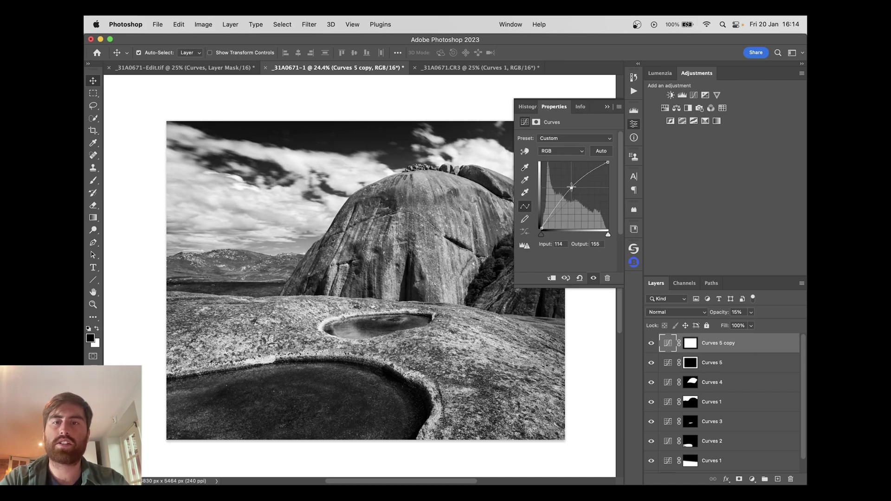
pyautogui.click(634, 122)
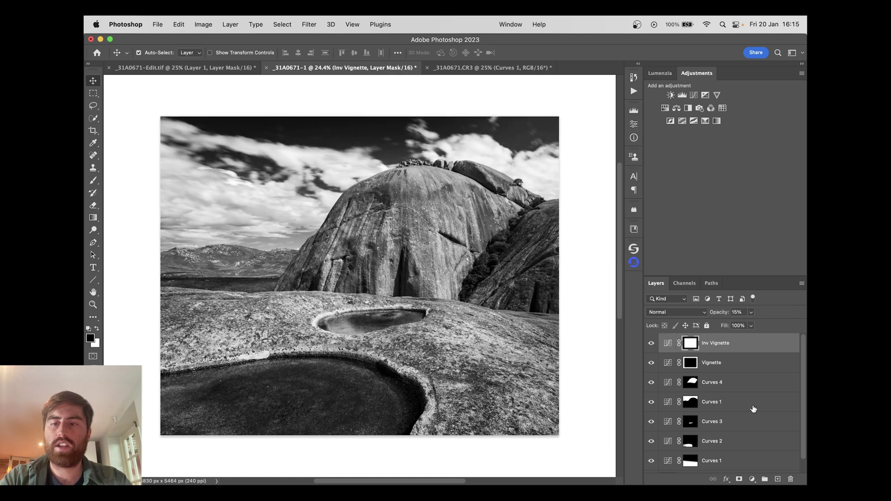
# Step: Review the layer stack by selecting all the Curves layers up to Inv Vignette, and then only the base photo layer
pyautogui.scroll(-1, 754, 409)
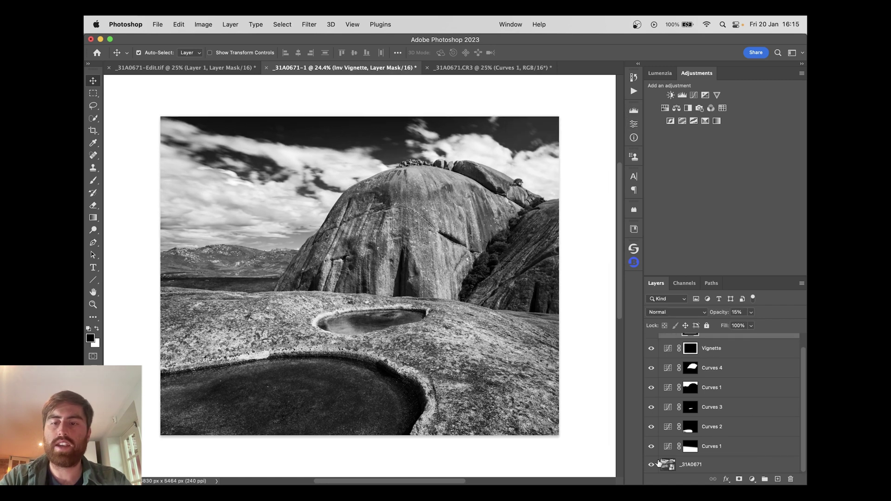
pyautogui.click(737, 448)
pyautogui.scroll(1, 734, 428)
pyautogui.keyDown('shift'); pyautogui.click(746, 342); pyautogui.keyUp('shift')
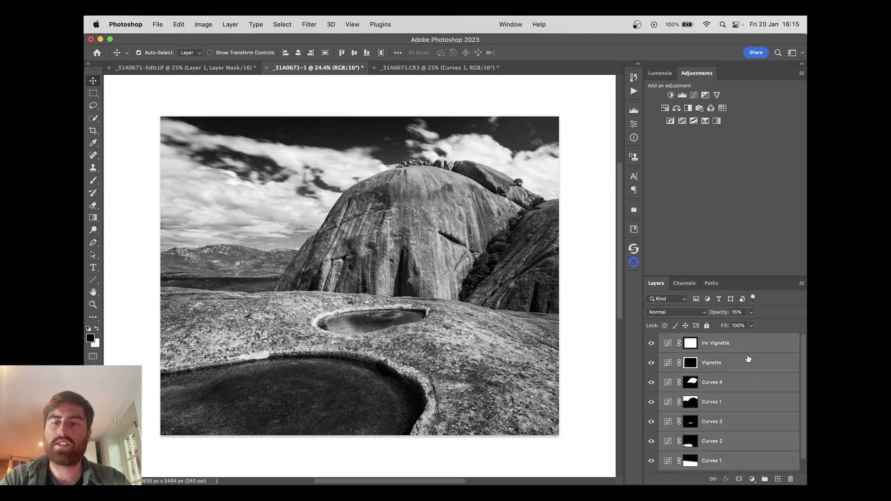
pyautogui.scroll(-1, 756, 390)
pyautogui.click(732, 466)
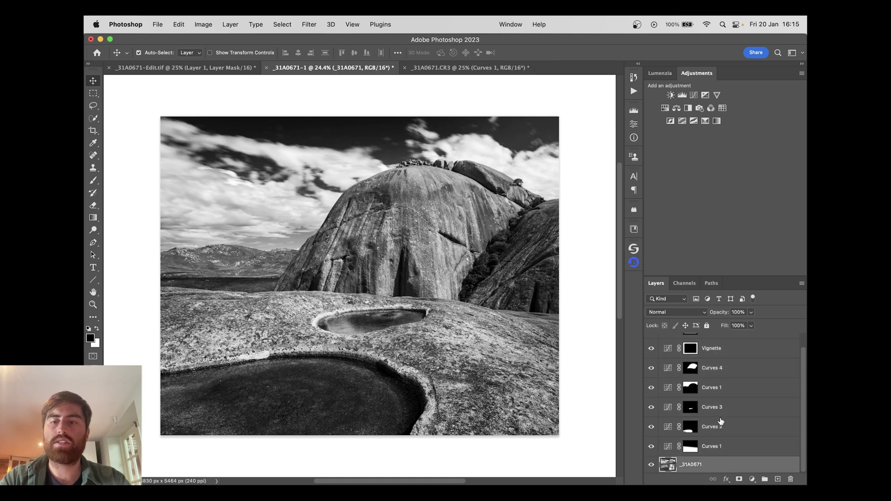
pyautogui.scroll(1, 720, 420)
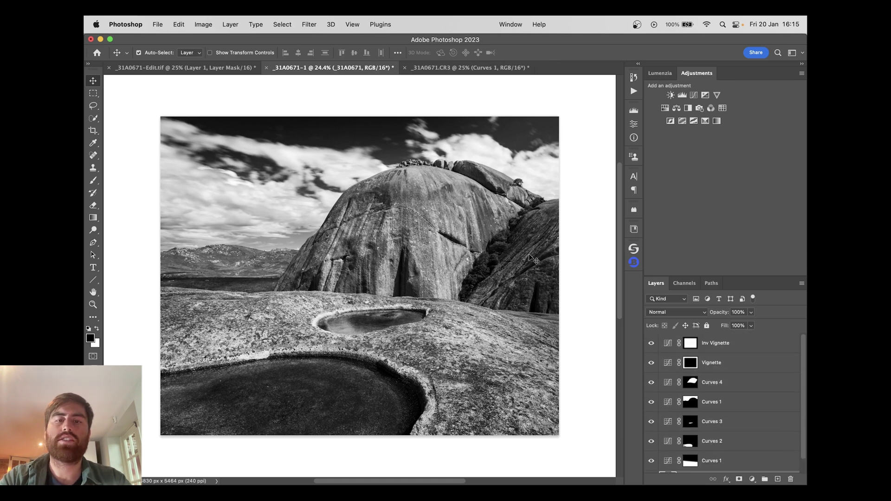
# Step: Compare the base photo alone with the full edit by hiding and restoring all the Curves layers
pyautogui.scroll(-1, 721, 393)
pyautogui.keyDown('alt'); pyautogui.click(652, 464); pyautogui.keyUp('alt')
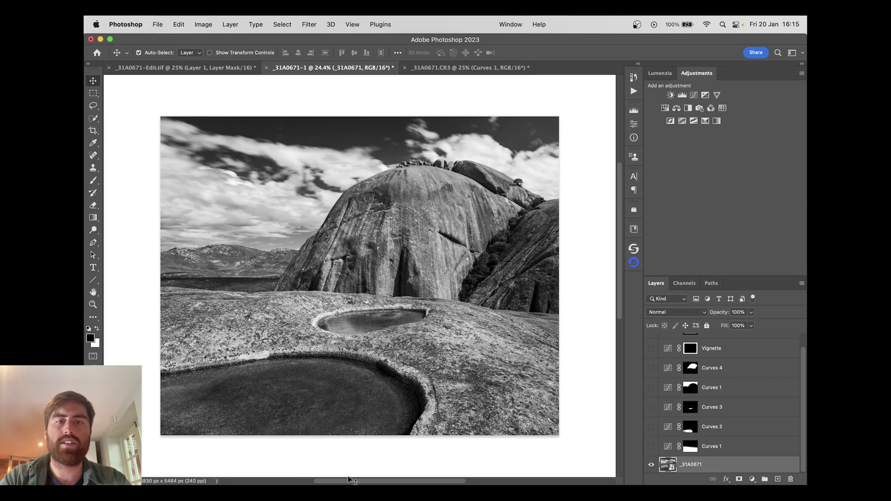
pyautogui.keyDown('alt'); pyautogui.click(650, 467); pyautogui.keyUp('alt')
pyautogui.scroll(1, 690, 439)
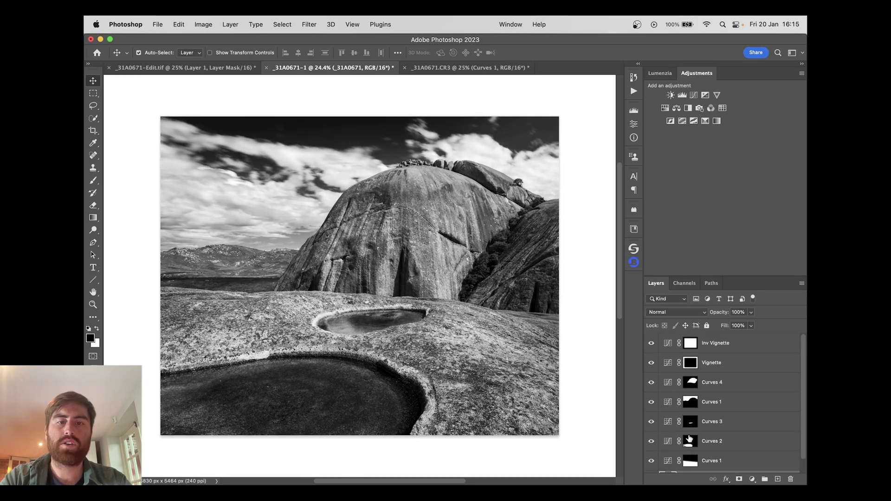